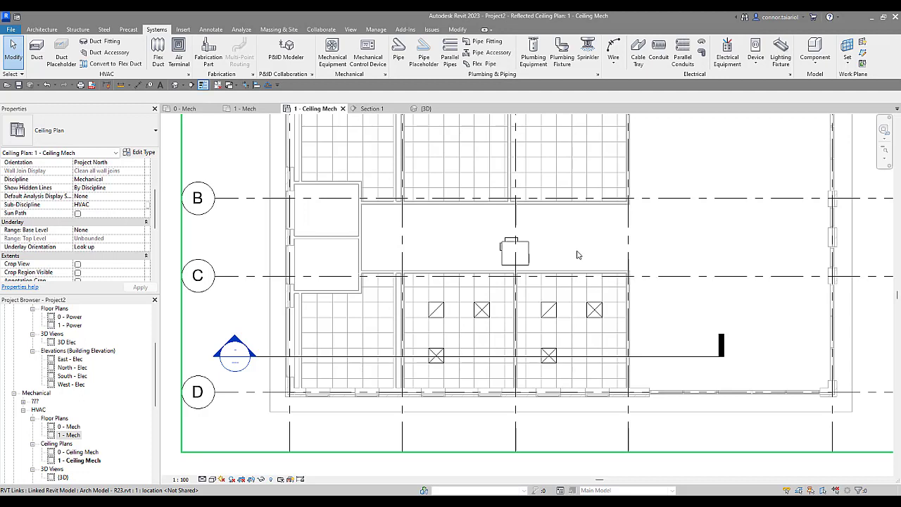
- Inspect the VAV unit and the lower-right diffuser by selecting them and clearing the selection
click(524, 263)
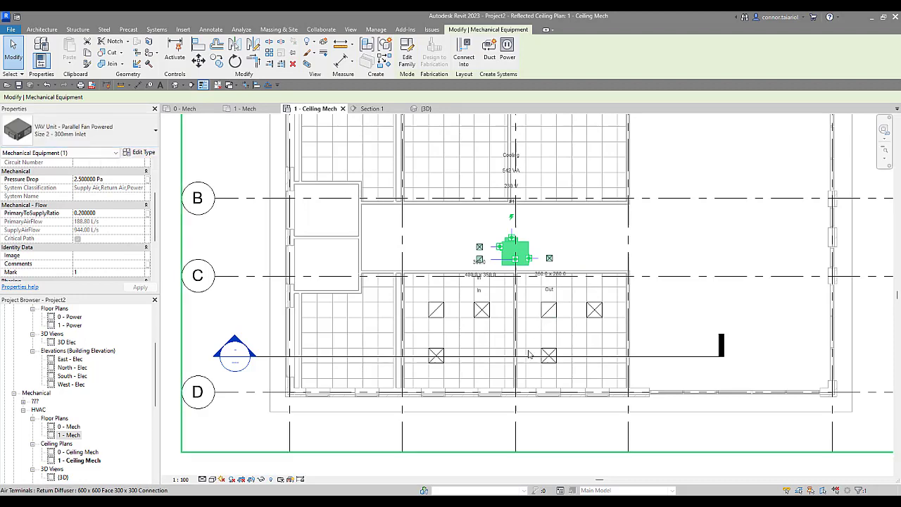
click(561, 443)
click(549, 355)
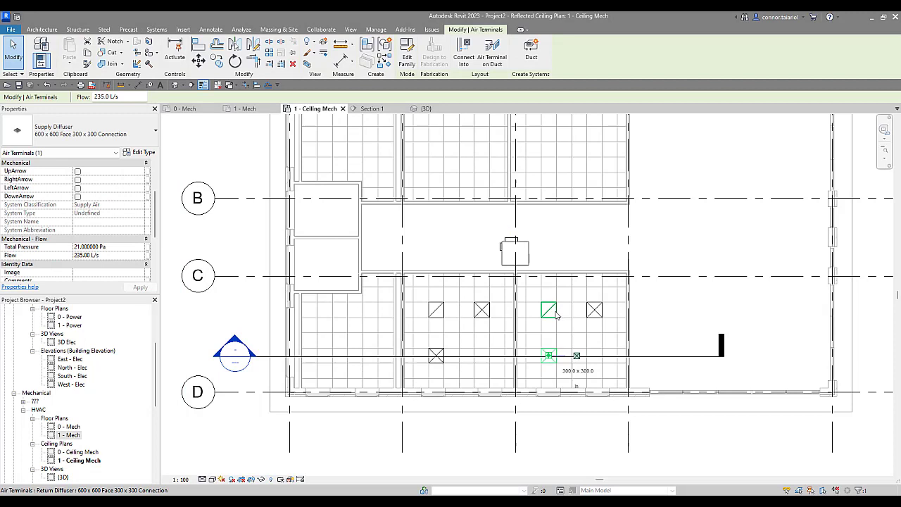
click(584, 429)
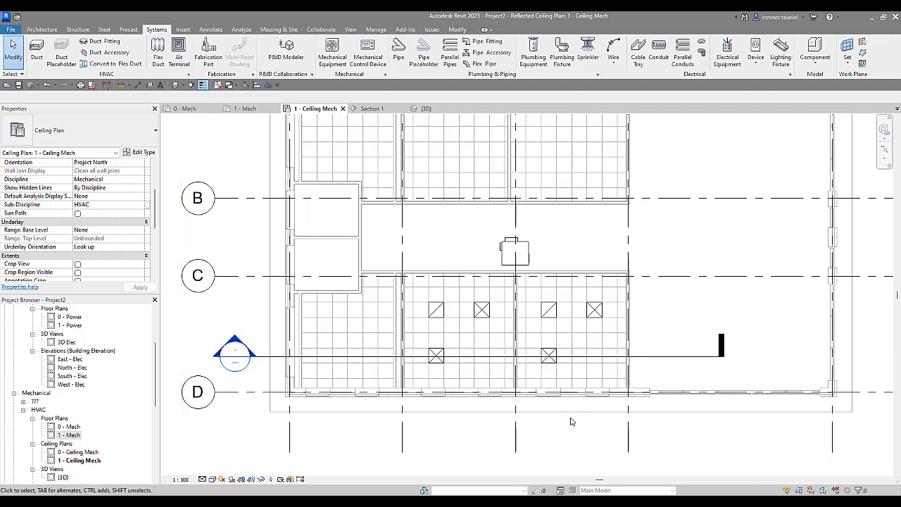
click(548, 356)
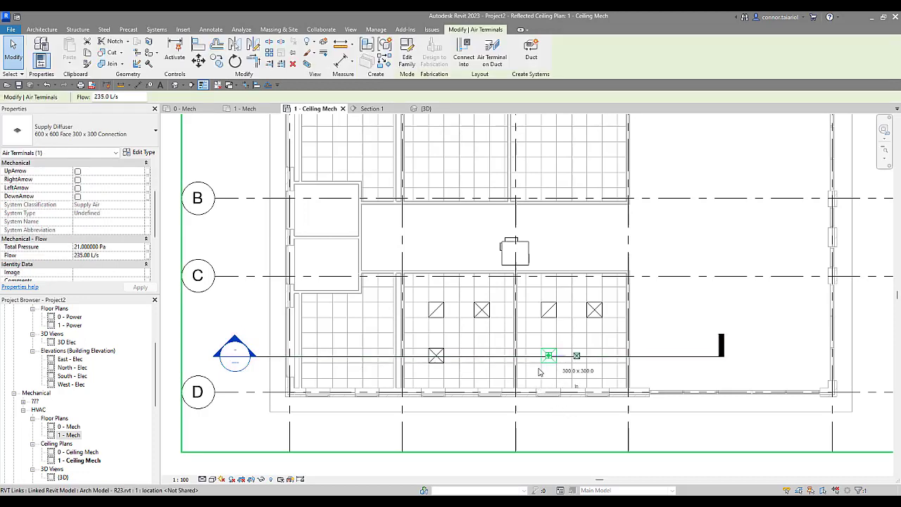
ctrl+click(527, 256)
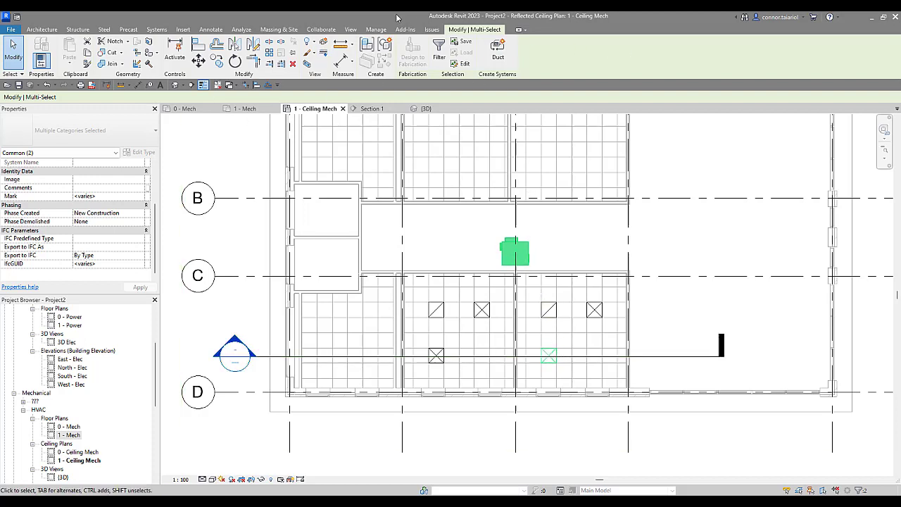
- Select the upper-right and lower-right supply diffusers together with the VAV unit
click(156, 30)
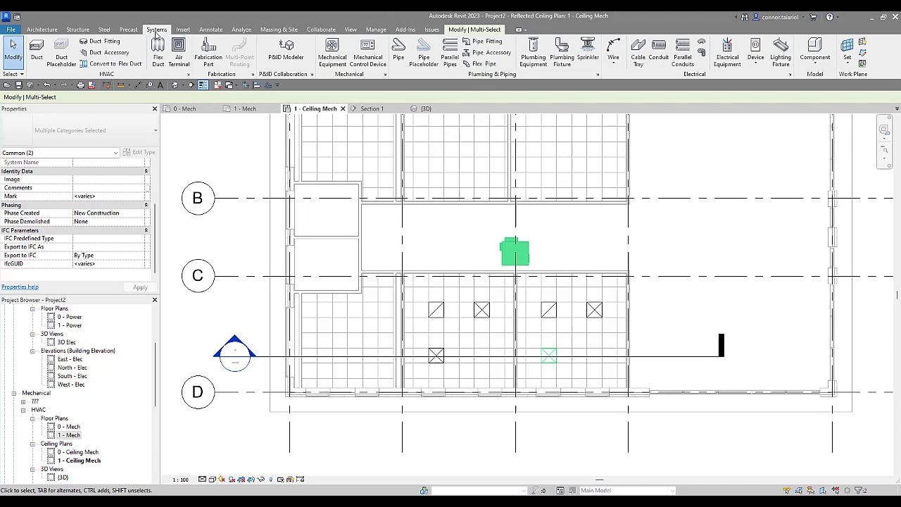
click(464, 31)
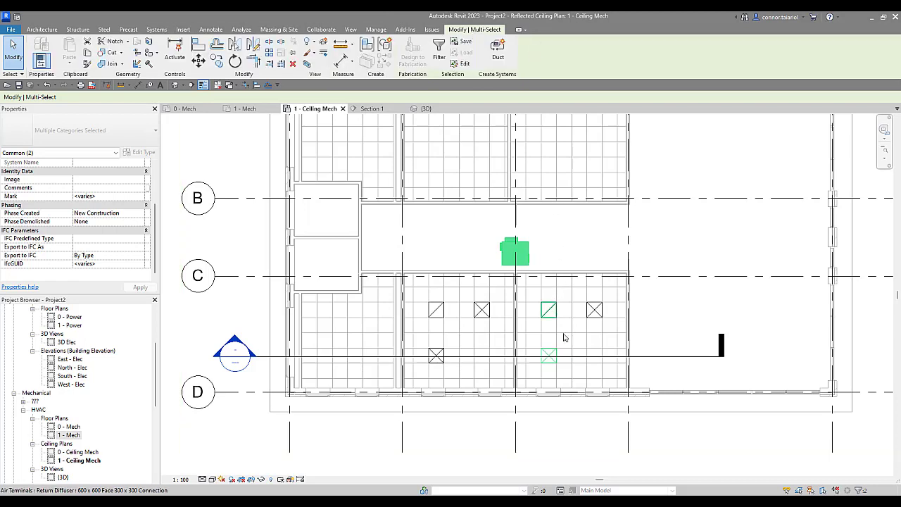
click(588, 429)
click(593, 310)
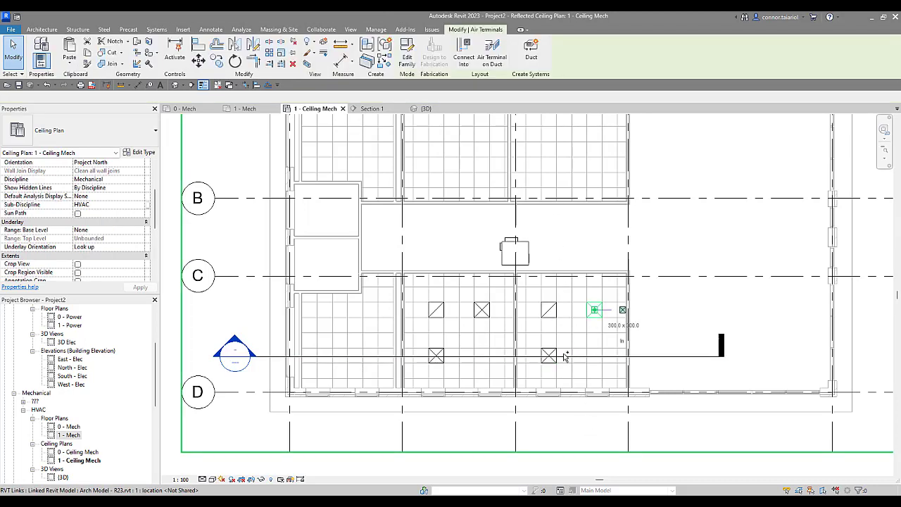
ctrl+click(556, 355)
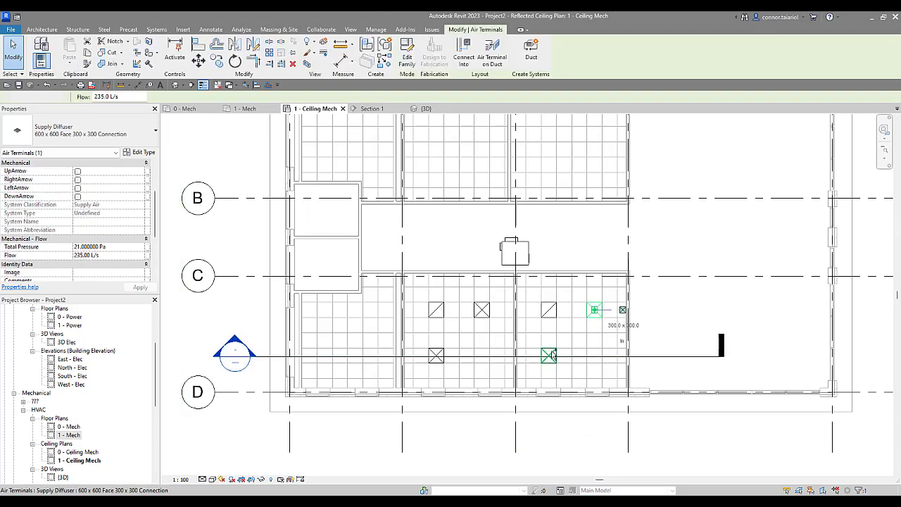
ctrl+click(523, 250)
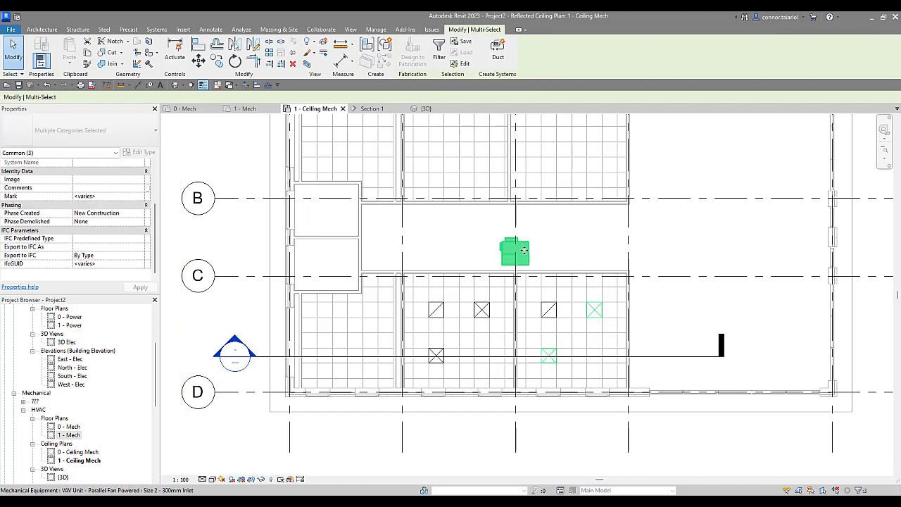
- Create Supply Air system 'Mechanical Supply Air 1' from the selection, using the VAV unit's Connector 0
click(505, 60)
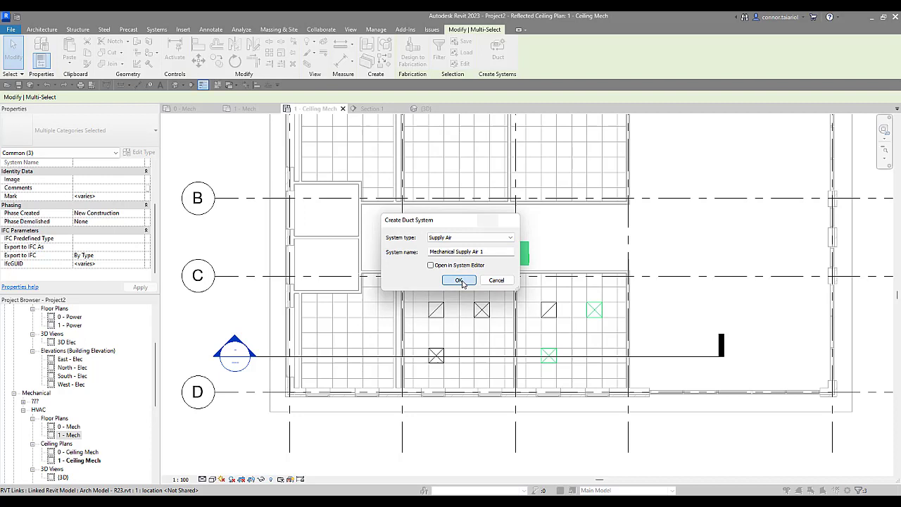
click(459, 280)
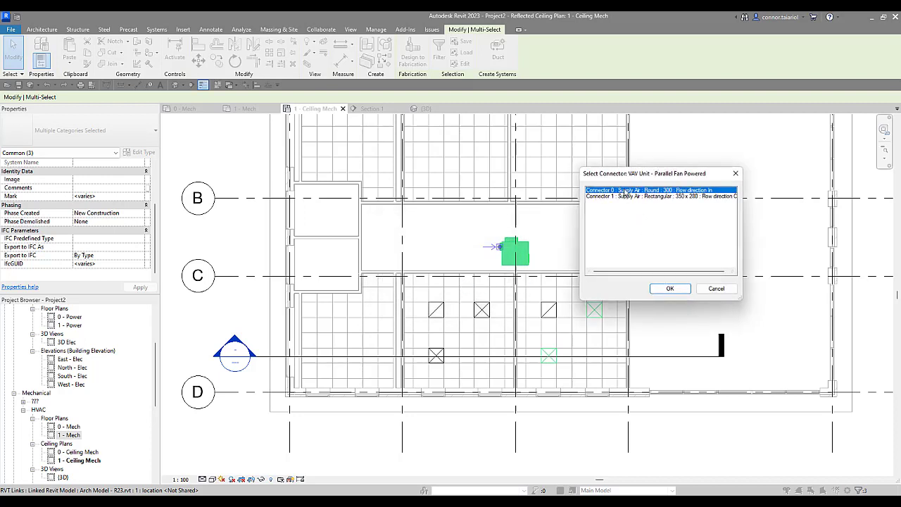
click(666, 290)
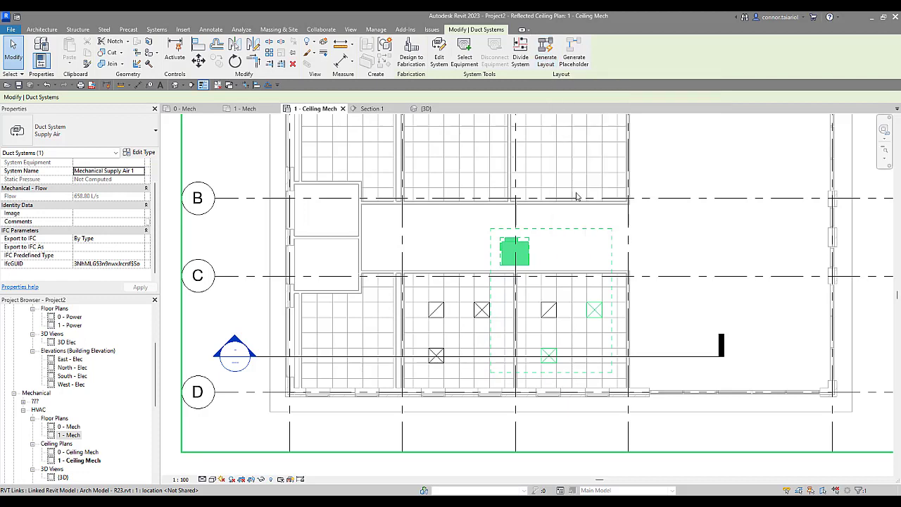
- Tab-select the Mechanical Supply Air 1 duct system through a right-hand diffuser
click(569, 427)
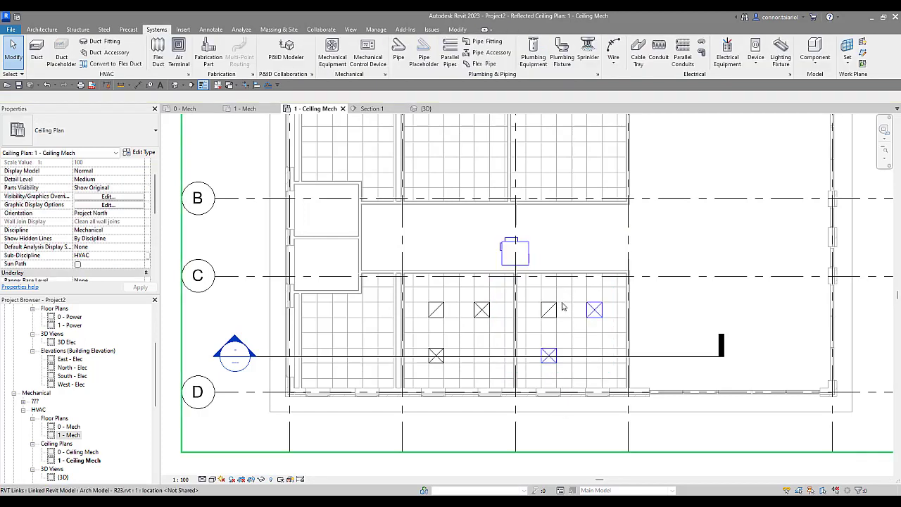
click(551, 359)
key(Escape)
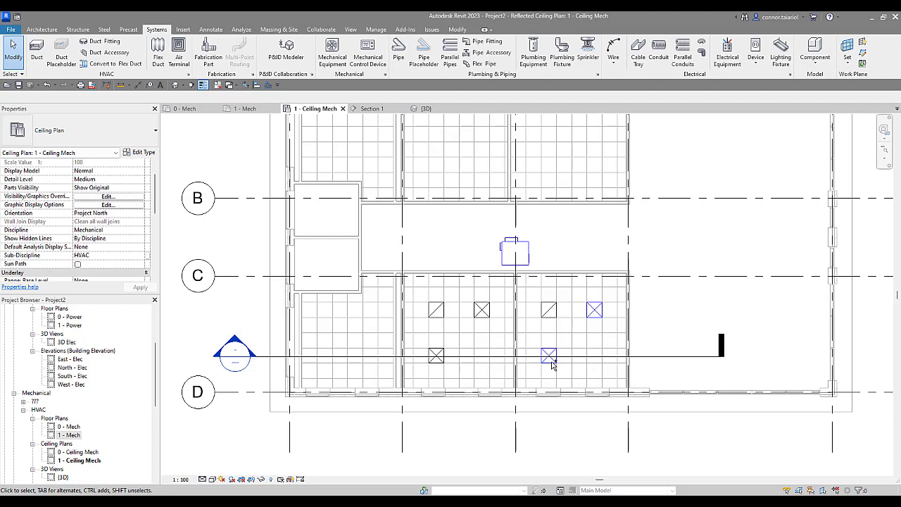
key(Tab)
click(552, 364)
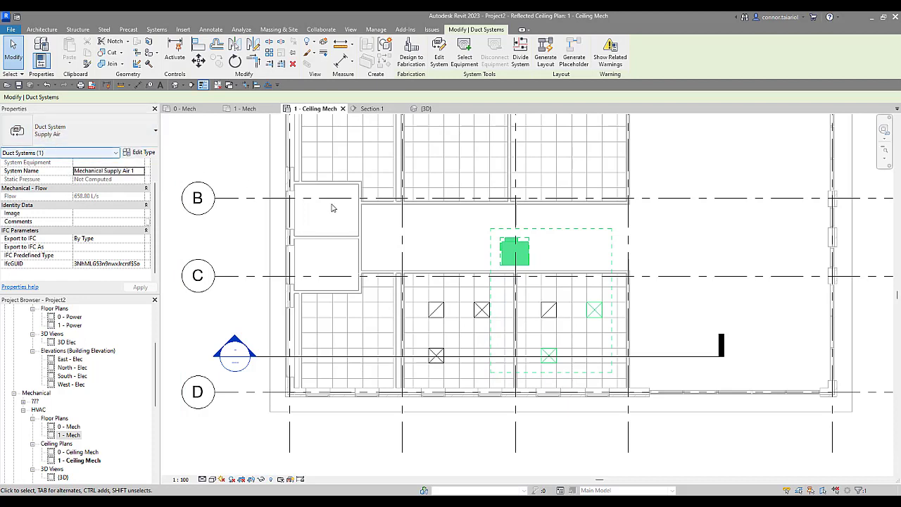
- Edit the system and add the upper-middle and lower-left supply diffusers
click(439, 60)
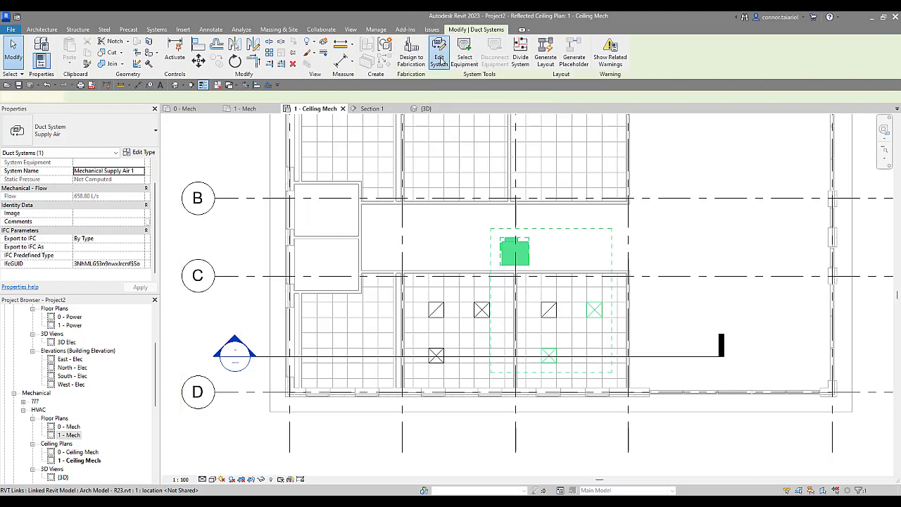
click(478, 315)
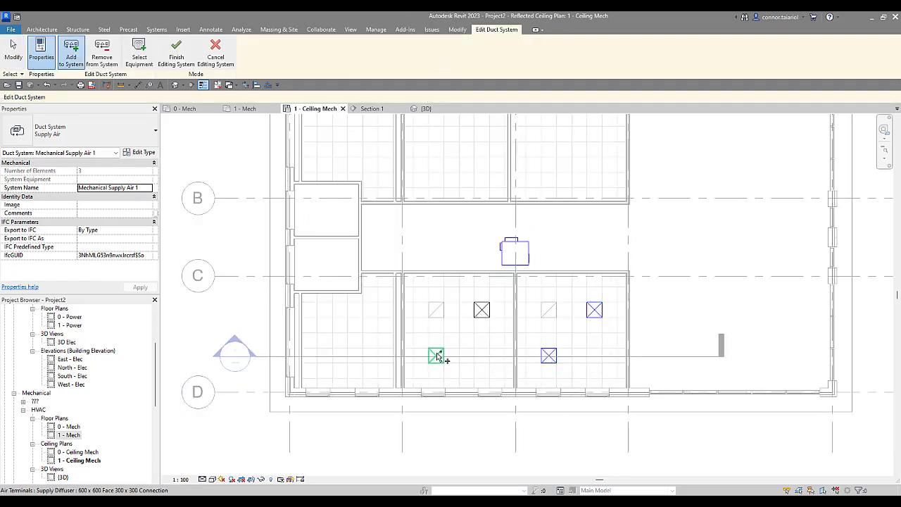
click(434, 356)
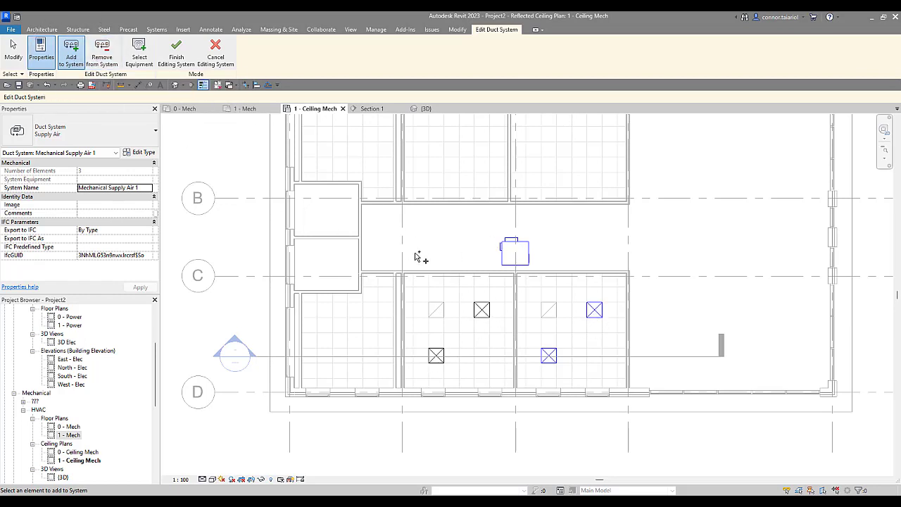
- Finish editing Mechanical Supply Air 1, reselect the duct system, and run Generate Layout on it
click(176, 51)
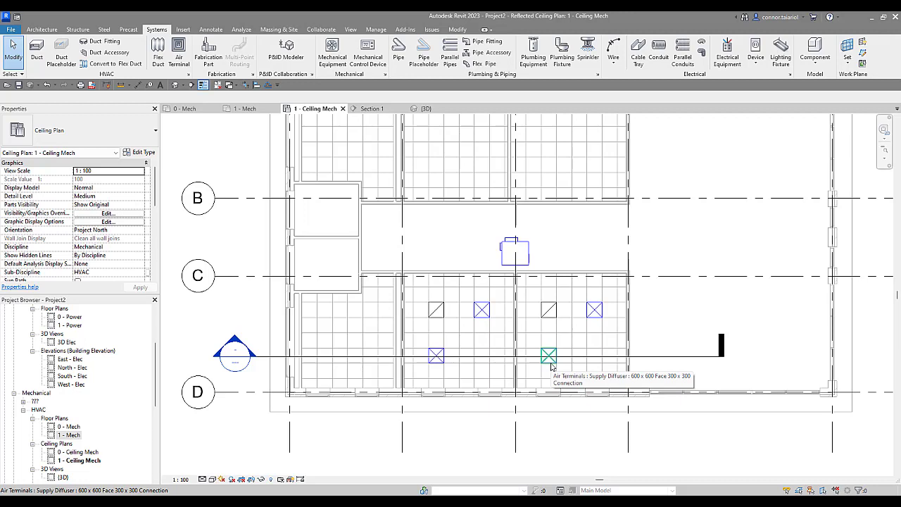
key(Tab)
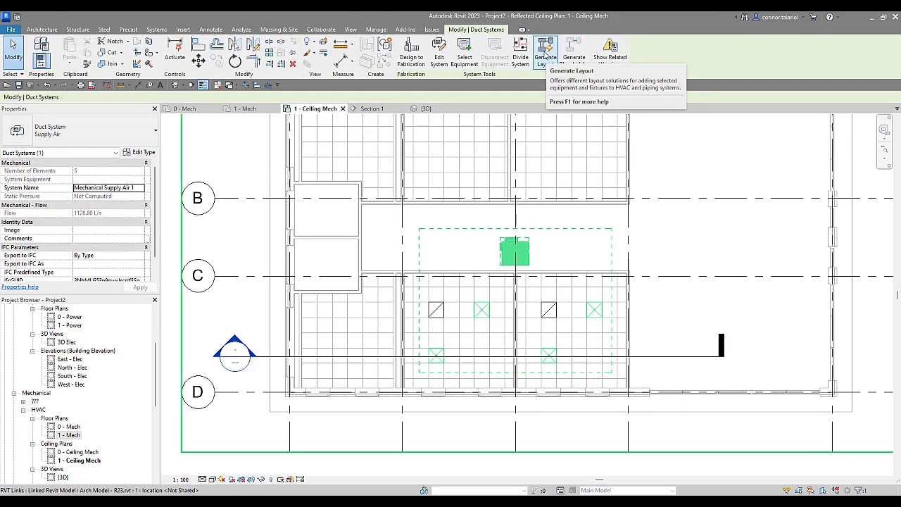
click(544, 55)
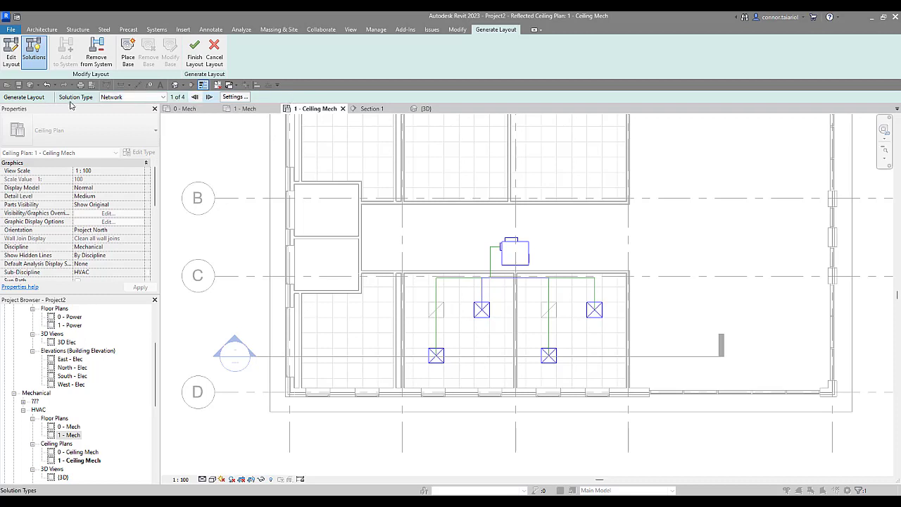
- Preview the Perimeter and Intersections solution types, then return to Network
click(156, 97)
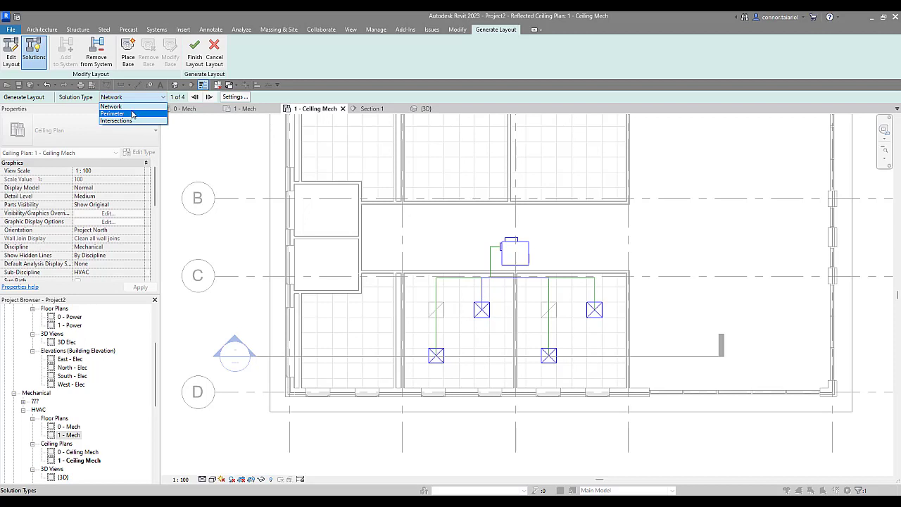
click(130, 114)
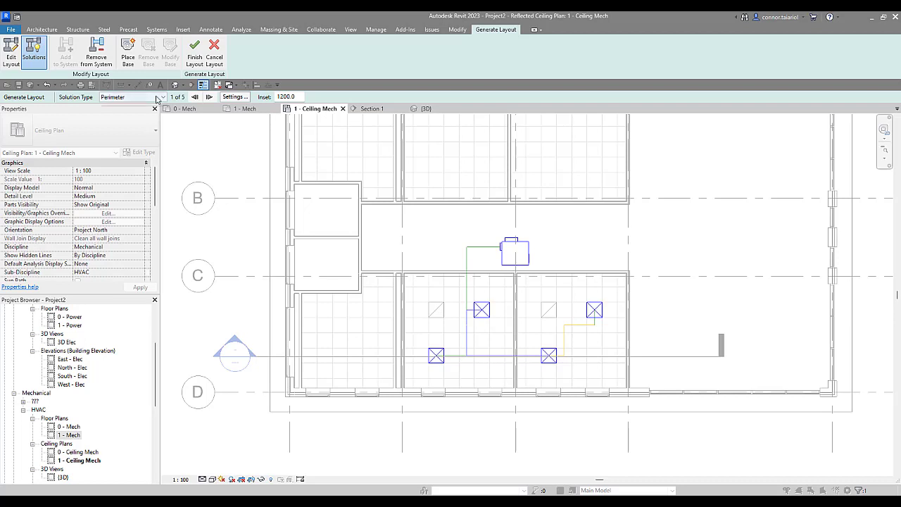
click(160, 98)
click(129, 109)
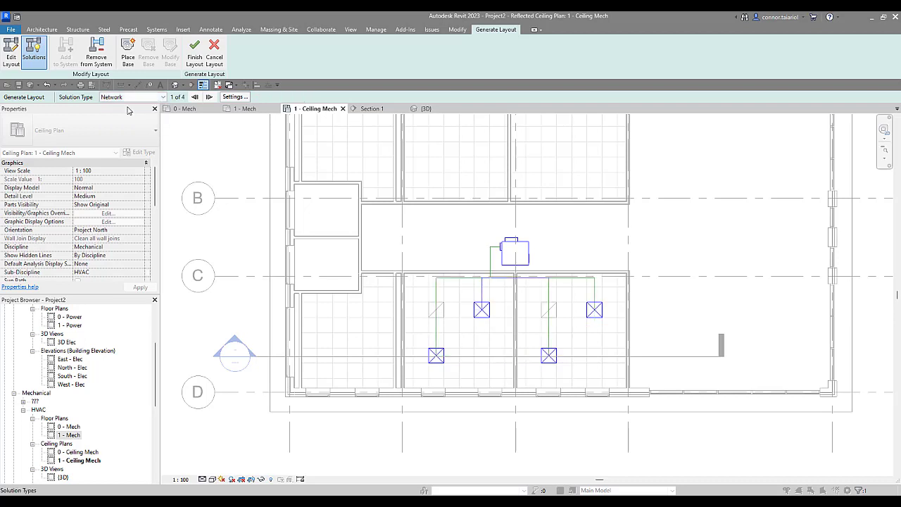
click(135, 98)
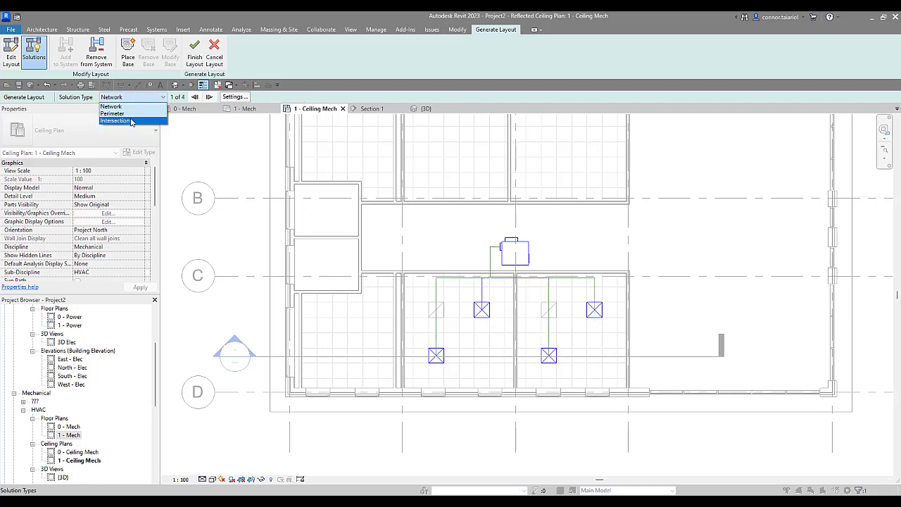
click(131, 121)
click(134, 98)
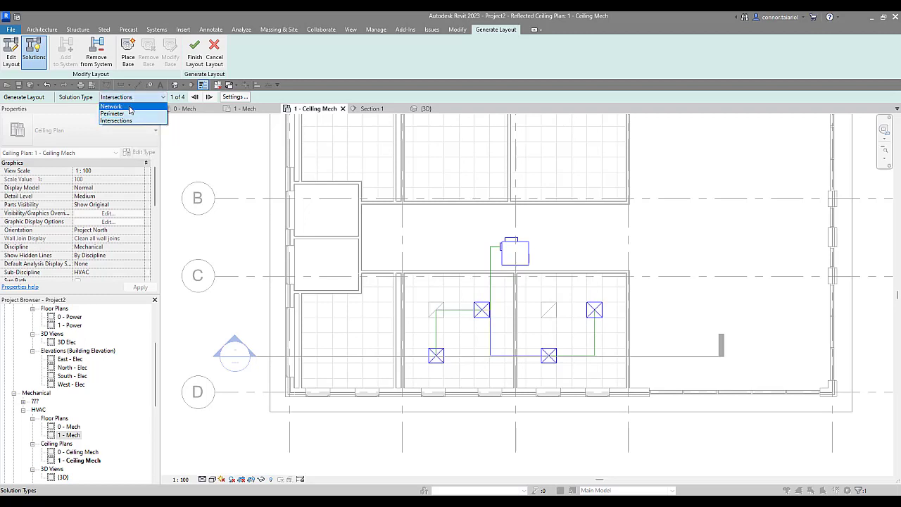
click(129, 107)
click(161, 97)
click(116, 107)
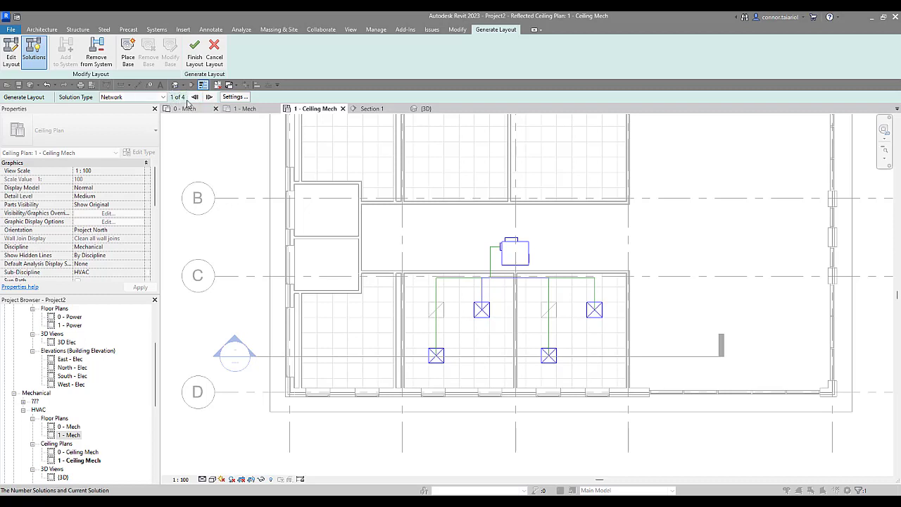
- Cycle through all four Network routing solutions
click(209, 97)
click(209, 97)
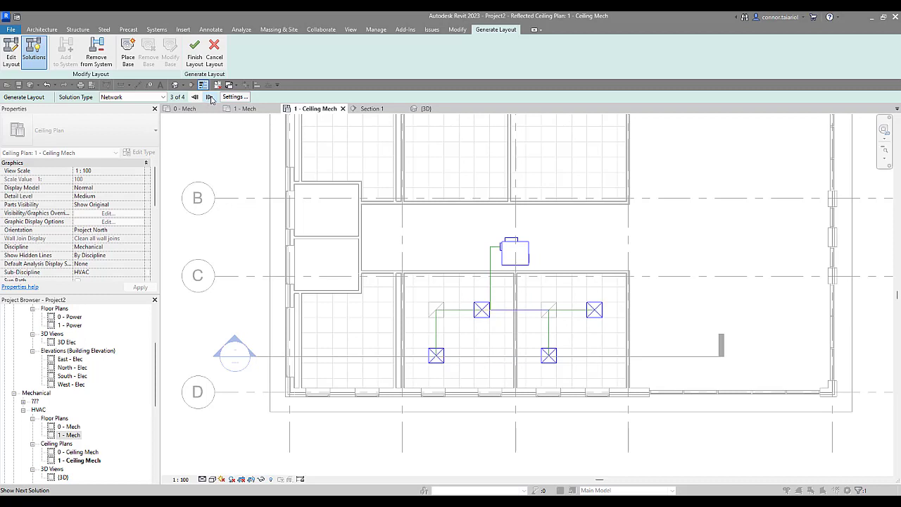
click(209, 97)
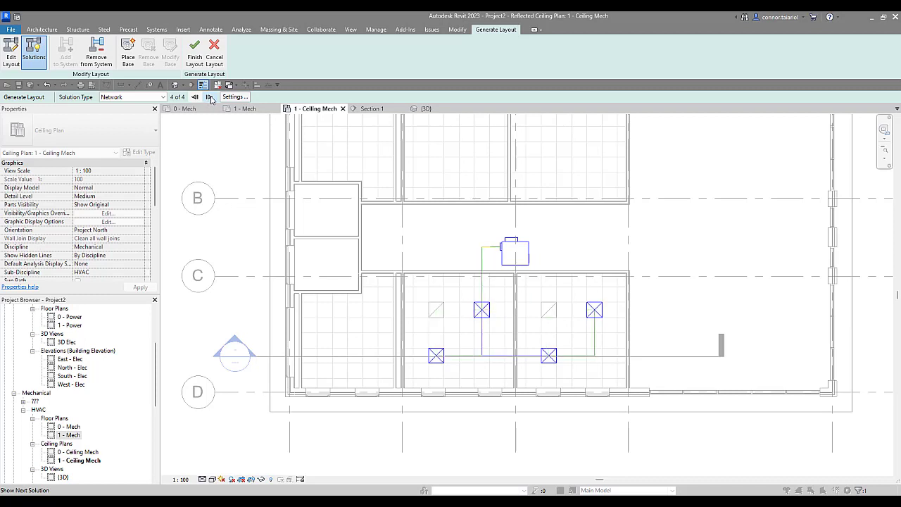
click(209, 97)
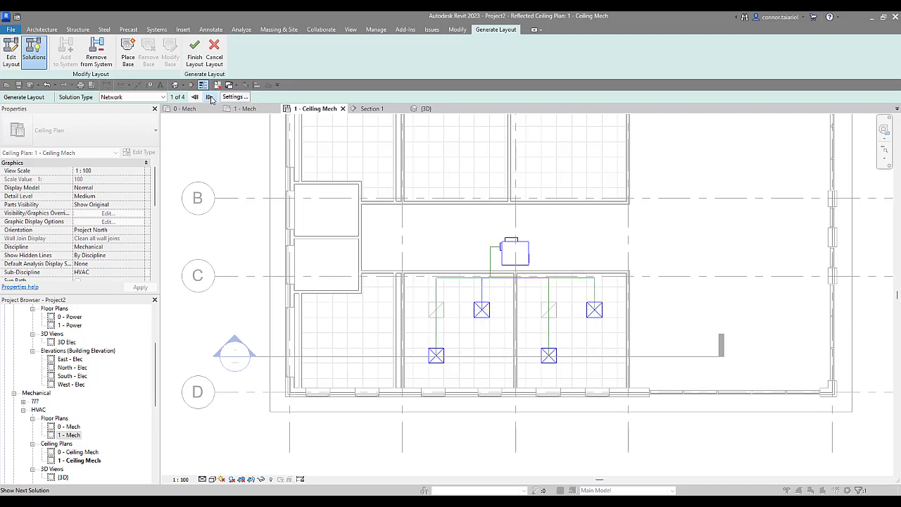
click(210, 98)
- Switch to the Perimeter solution type and step through its solutions
click(151, 98)
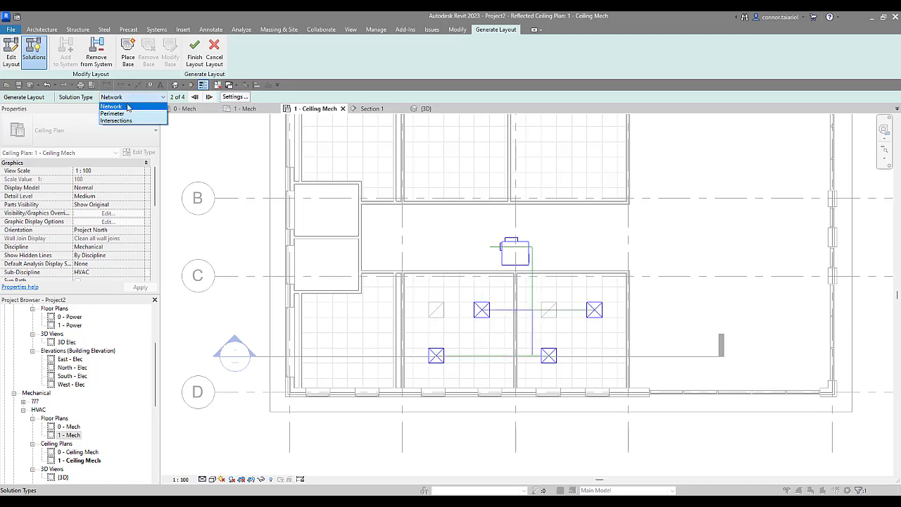
click(121, 114)
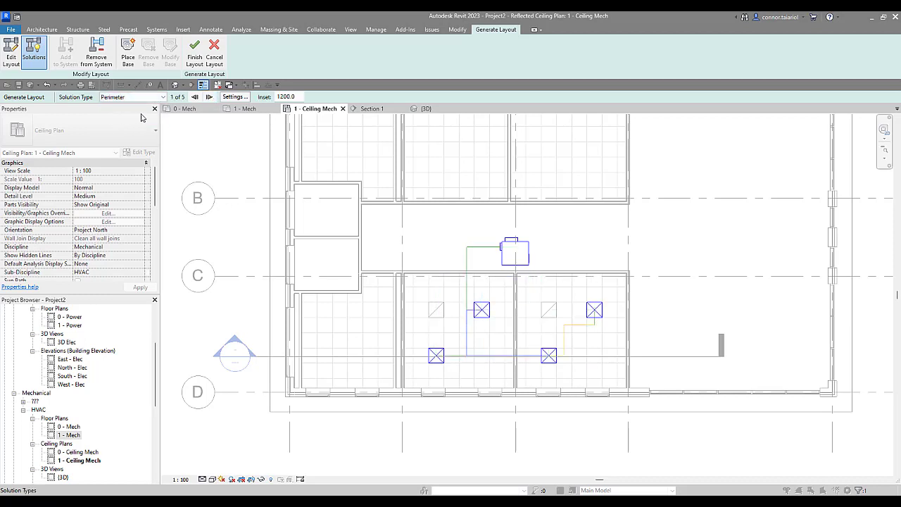
click(209, 97)
click(209, 97)
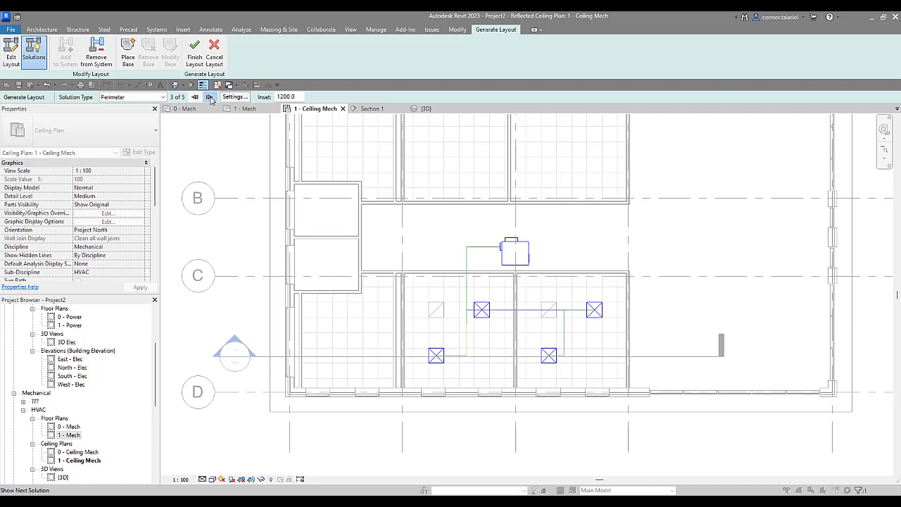
click(210, 97)
click(209, 98)
click(209, 98)
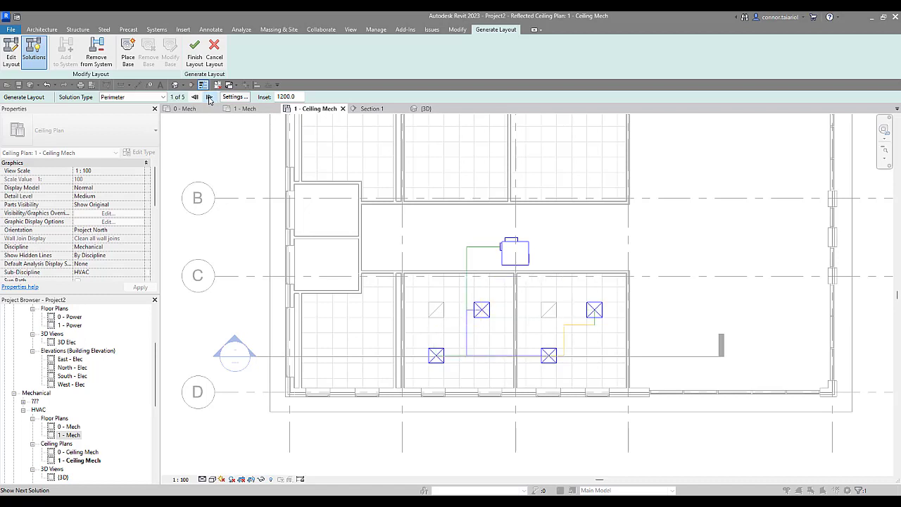
- Switch back to Network and cycle around to solution 1 of 4
click(132, 97)
click(119, 105)
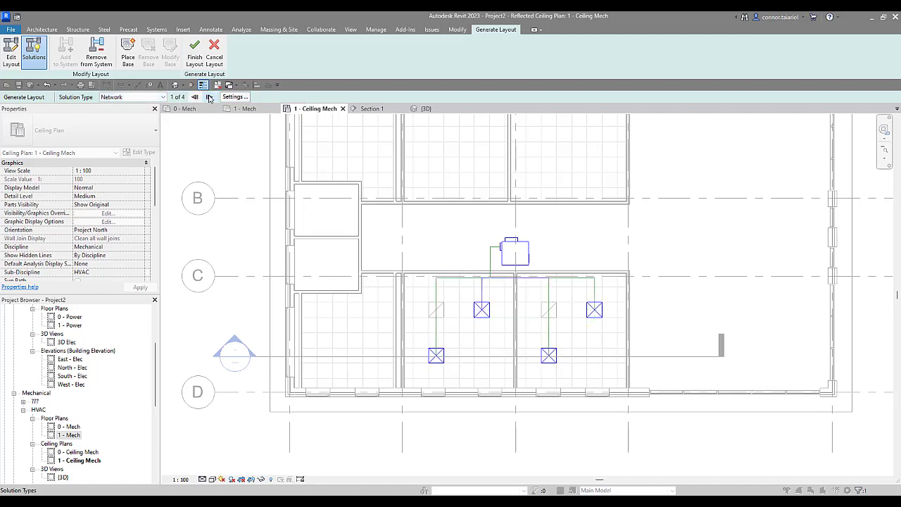
click(209, 97)
click(209, 97)
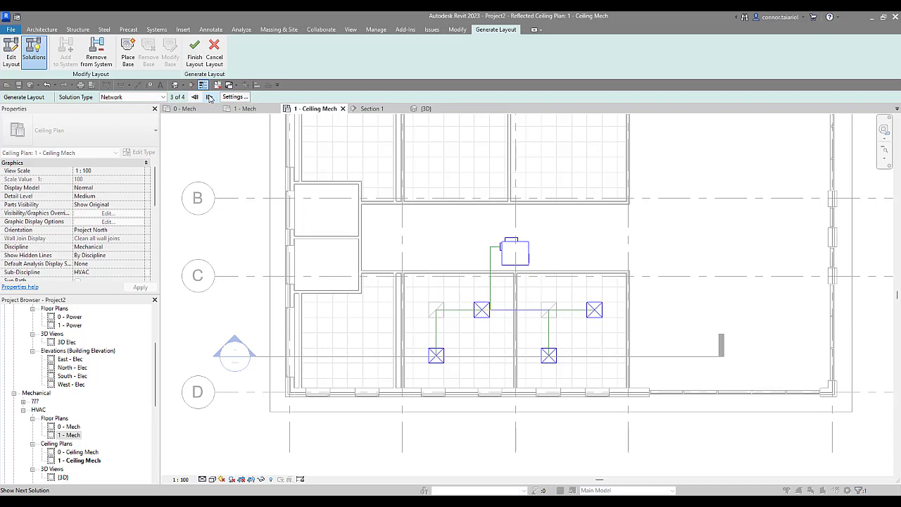
click(209, 98)
click(209, 98)
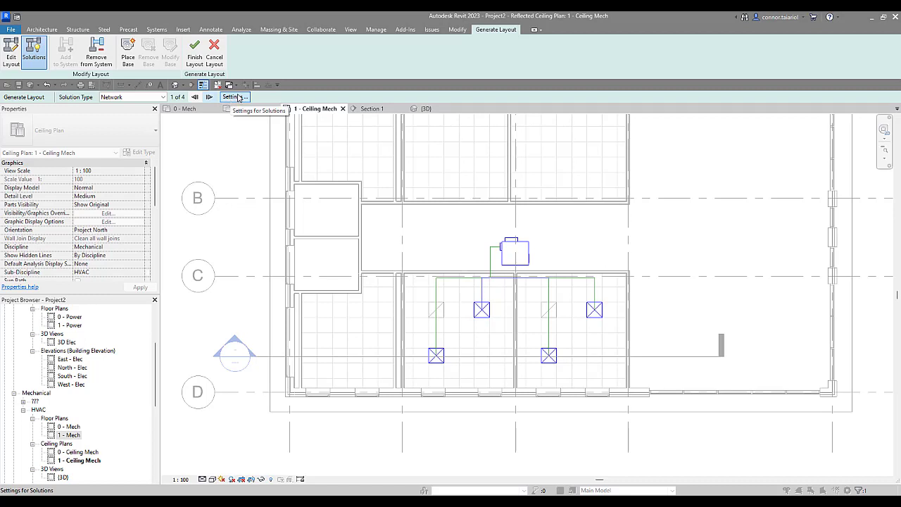
- Set mains to Rectangular Duct: Flanged Radius Bend / Shoe Branch, with main and branch offsets 3750
click(238, 97)
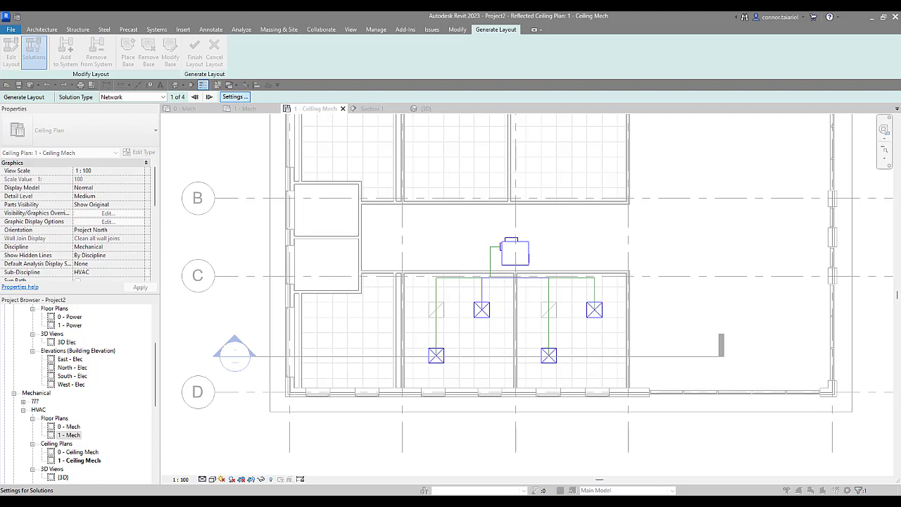
drag(872, 172, 181, 172)
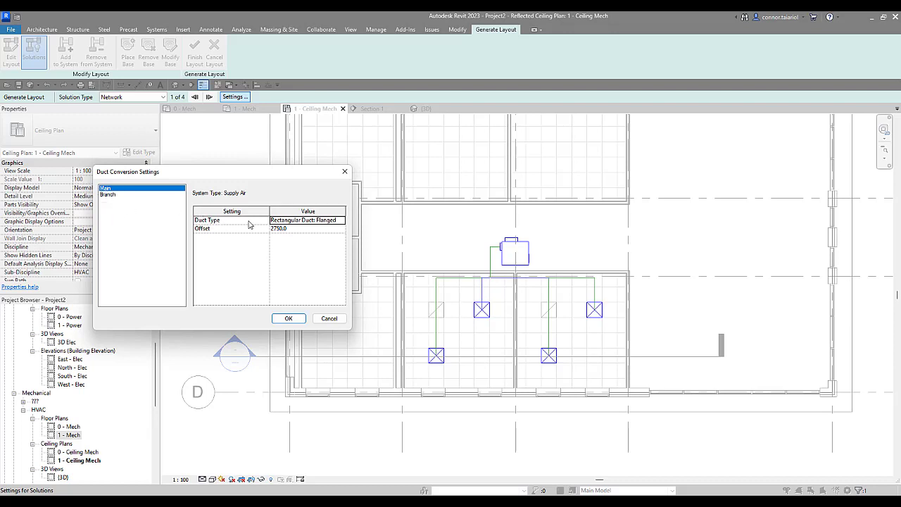
click(301, 224)
click(341, 220)
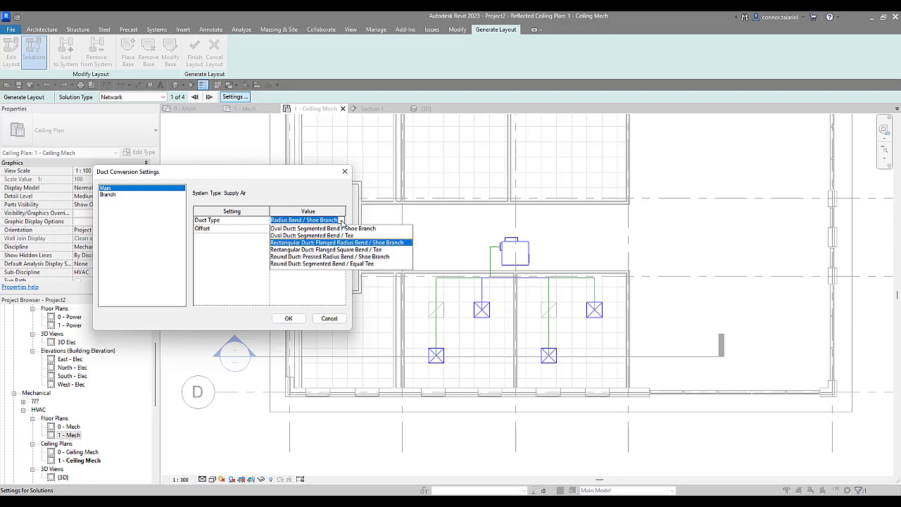
click(341, 221)
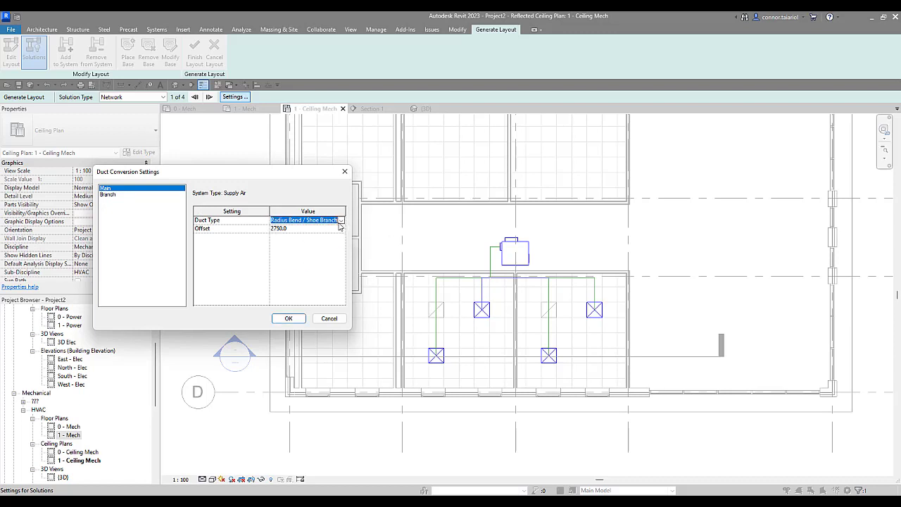
click(308, 229)
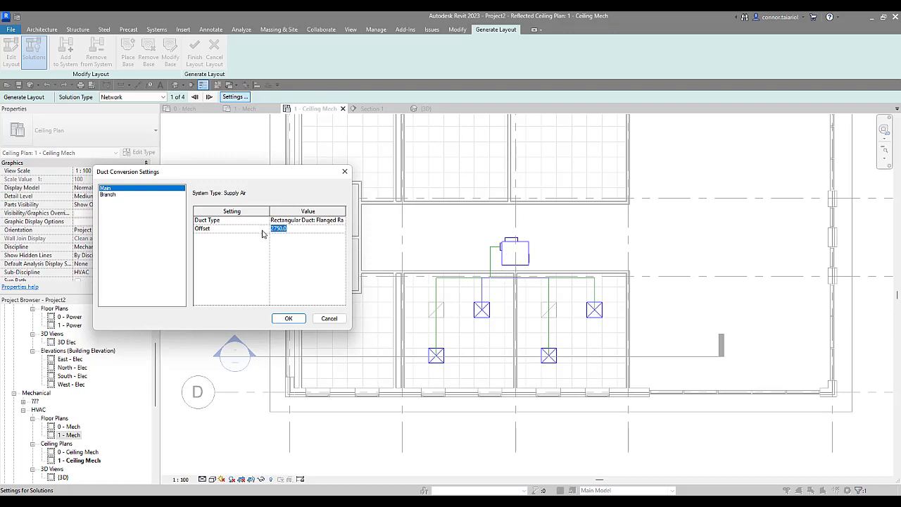
text(3750)
click(162, 194)
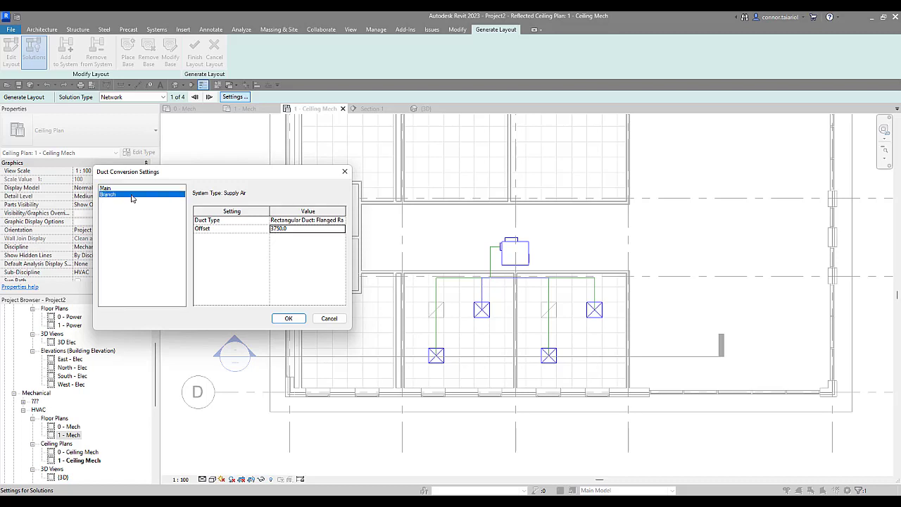
click(286, 229)
text(3)
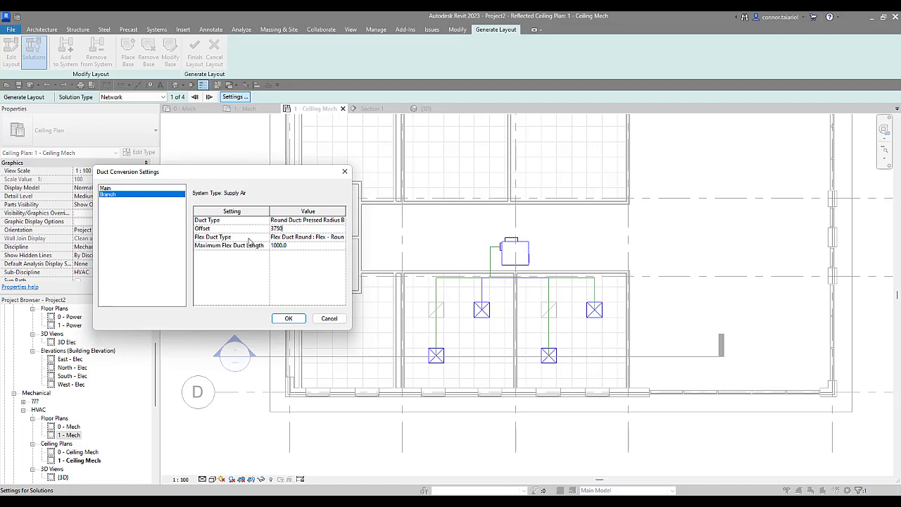
click(291, 318)
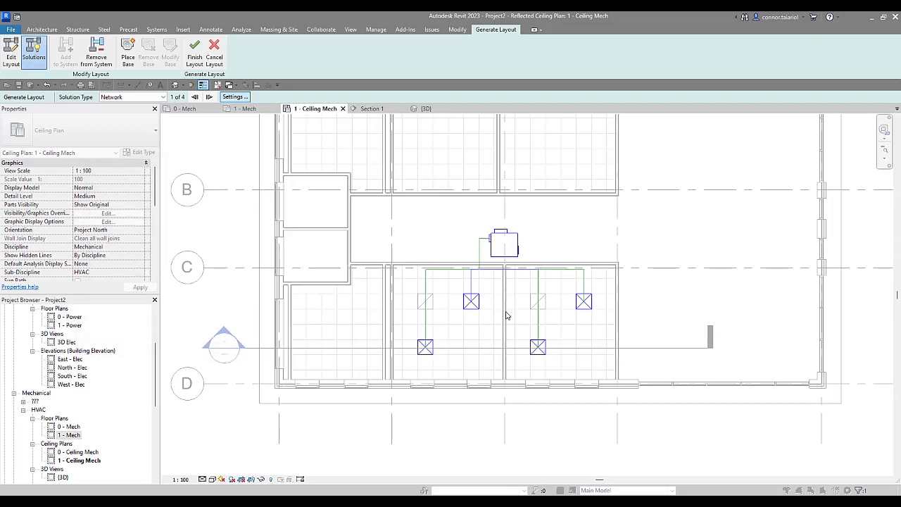
- Orbit and pan in the {3D} view to inspect the generated supply ducts
click(417, 108)
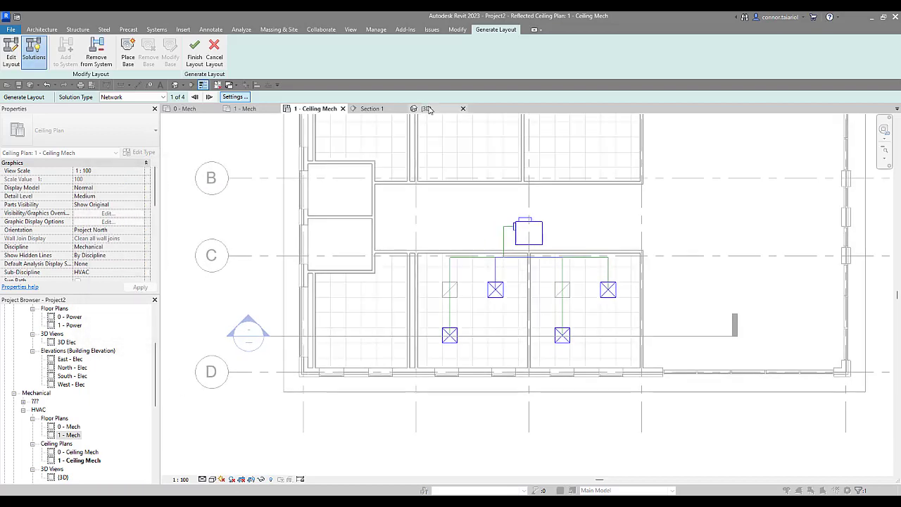
shift+middle_drag(466, 322, 574, 265)
scroll(574, 265, down, 3)
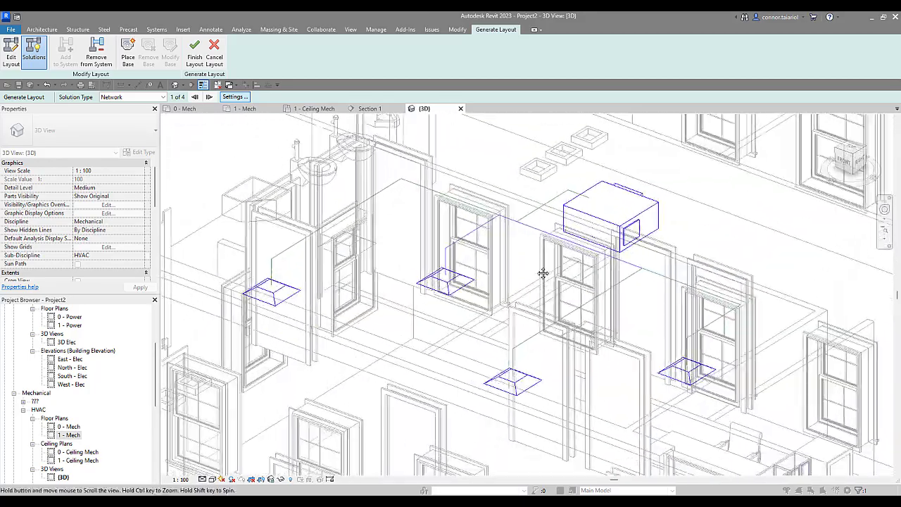
scroll(539, 271, up, 5)
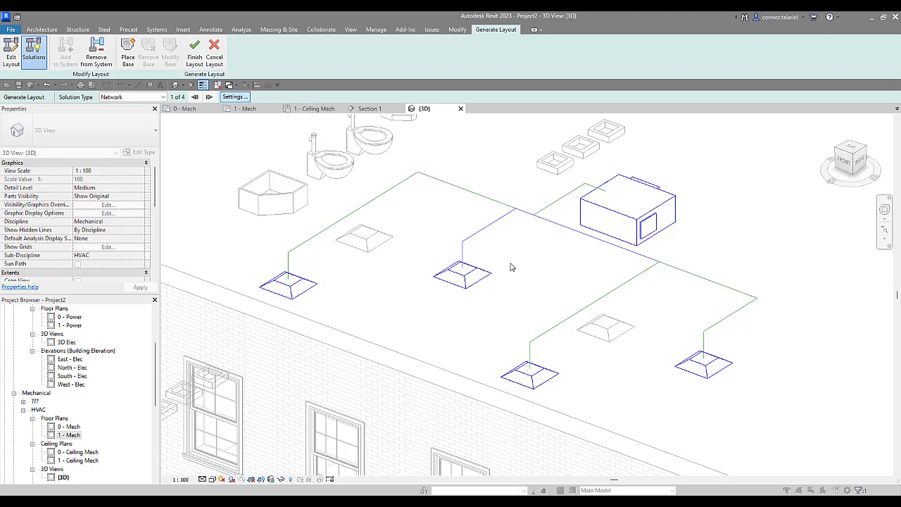
middle_drag(470, 284, 494, 280)
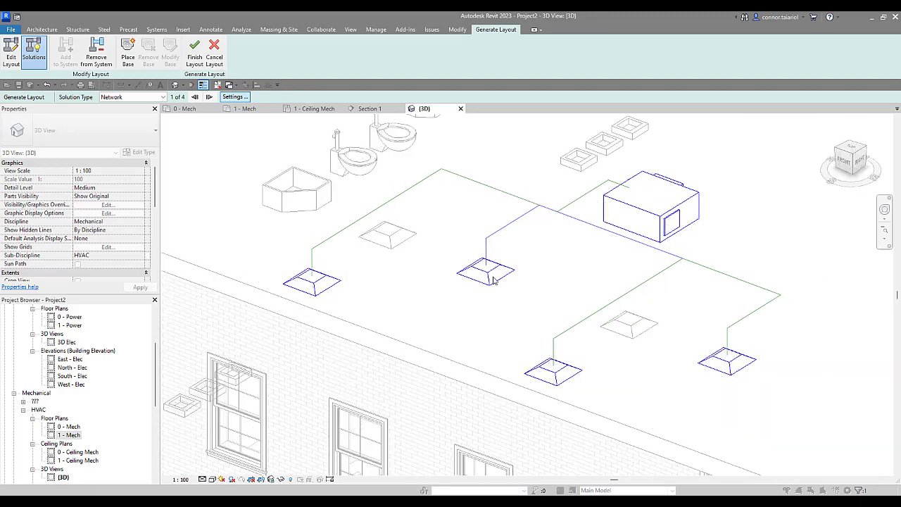
- Try a branch duct offset of 2700 in Duct Conversion Settings
click(237, 97)
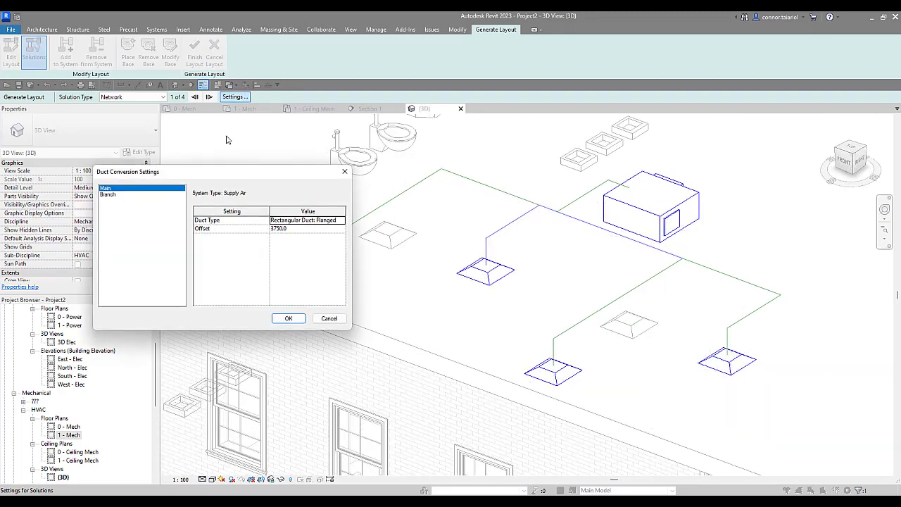
drag(204, 174, 161, 174)
click(80, 190)
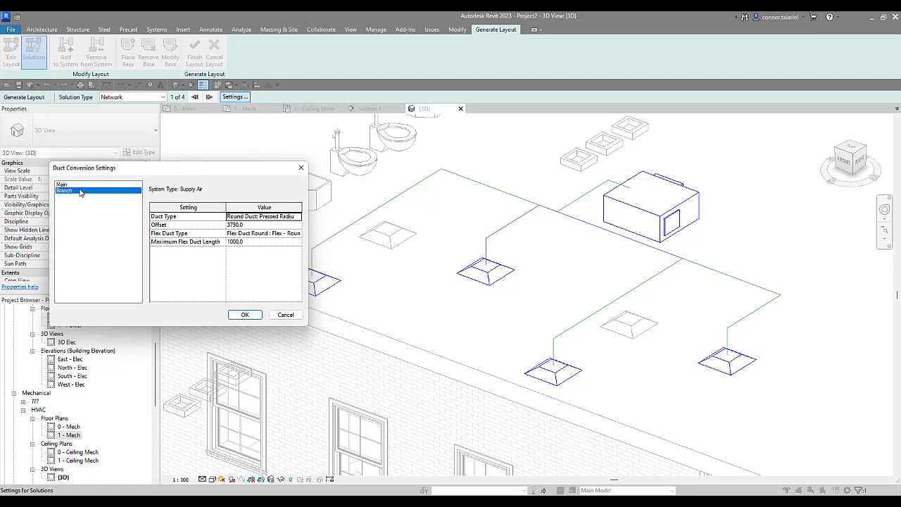
drag(243, 223, 217, 224)
text(270)
click(245, 314)
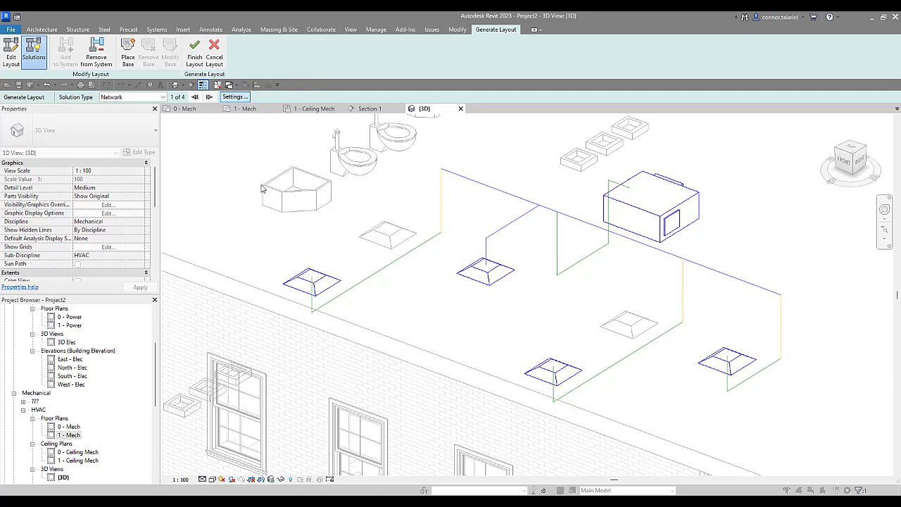
- Restore the branch duct offset to 3750 and apply the settings
click(237, 97)
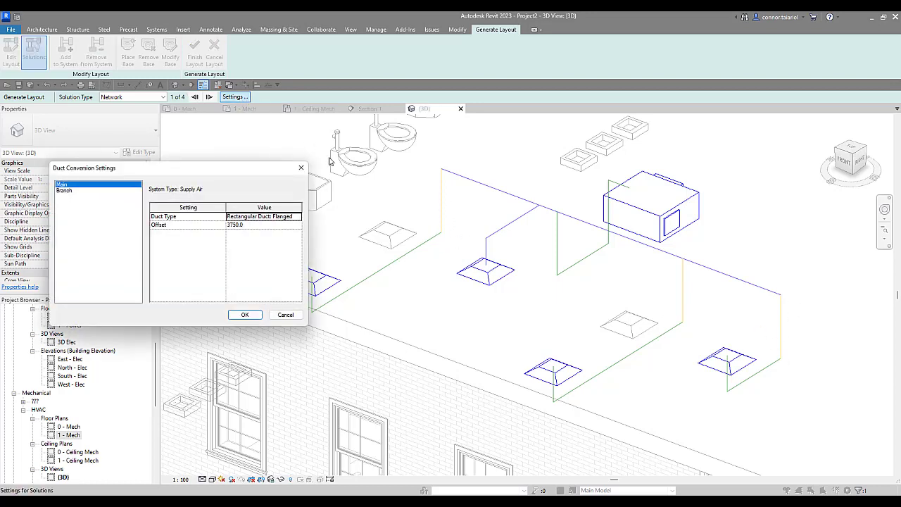
click(98, 191)
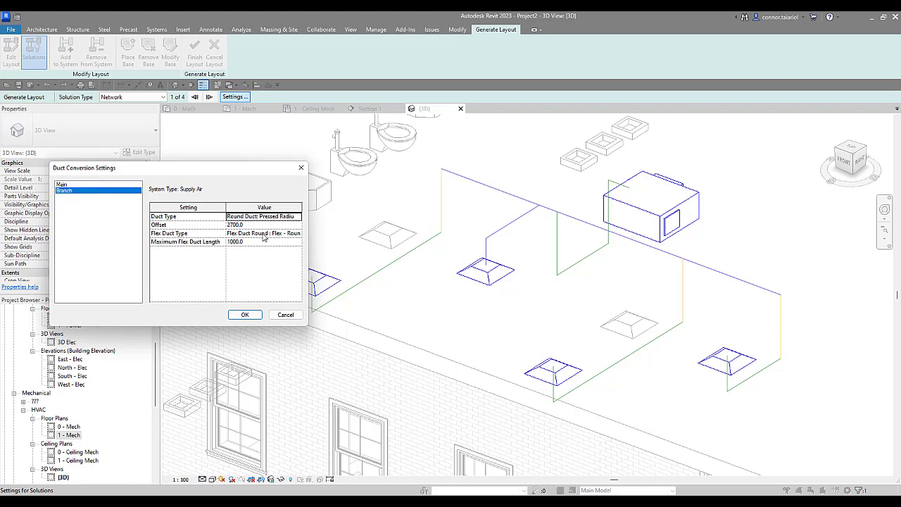
click(228, 224)
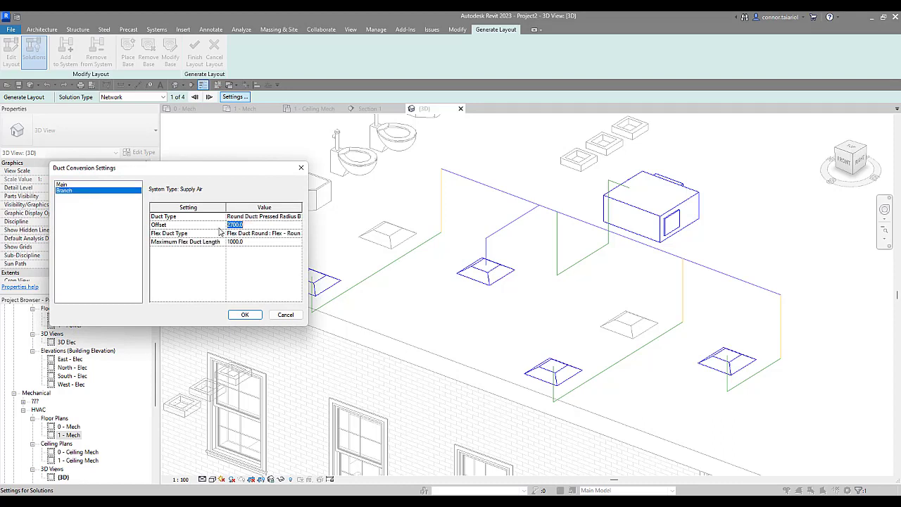
text(3750)
key(Return)
click(245, 315)
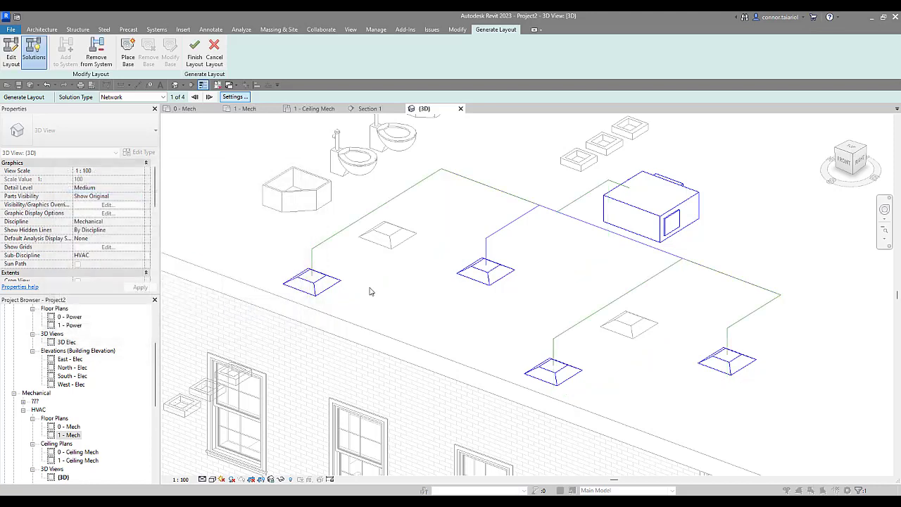
- Show the layout Solutions, then view Network solution 1 of 4 in the 1 - Mech floor plan
click(28, 60)
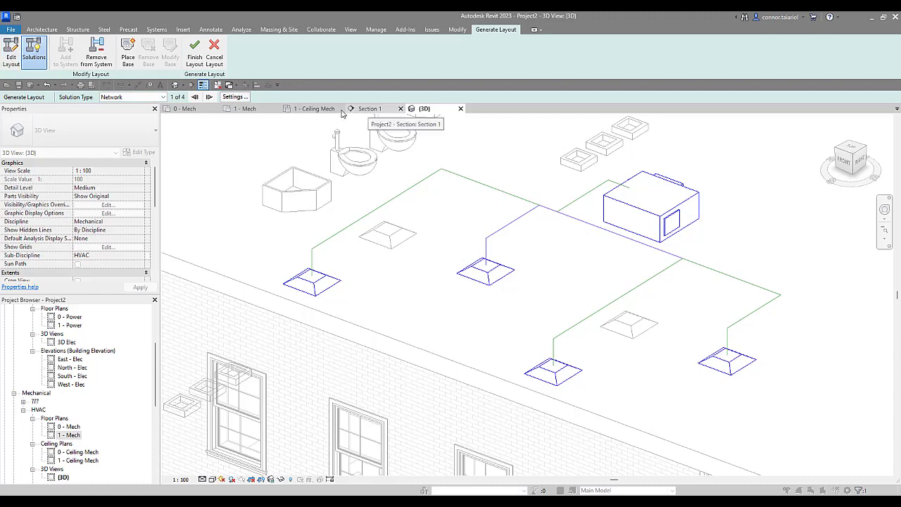
click(248, 109)
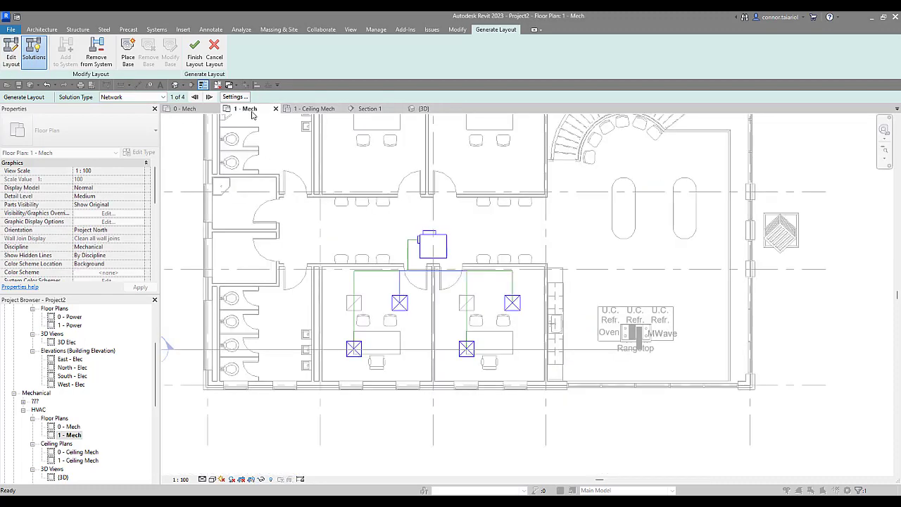
scroll(461, 282, up, 3)
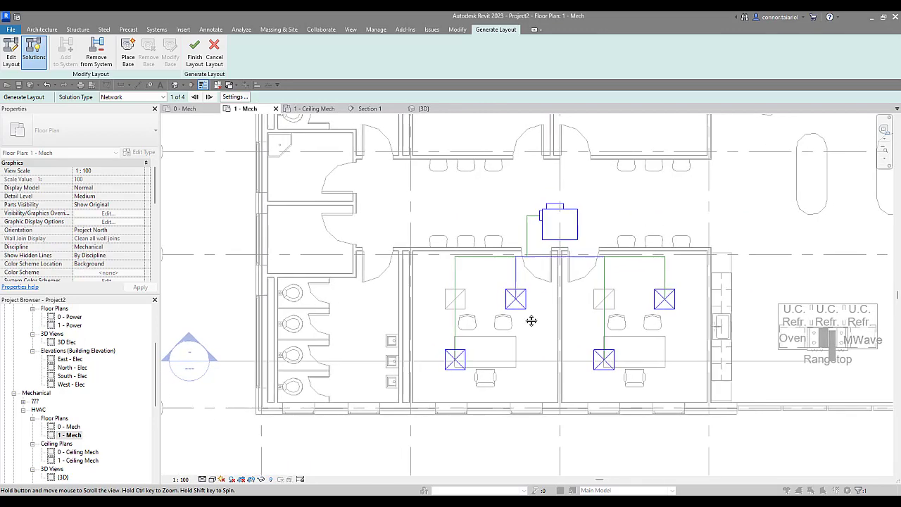
- Enter Edit Layout and shift the right diffuser's branch line slightly left
click(12, 52)
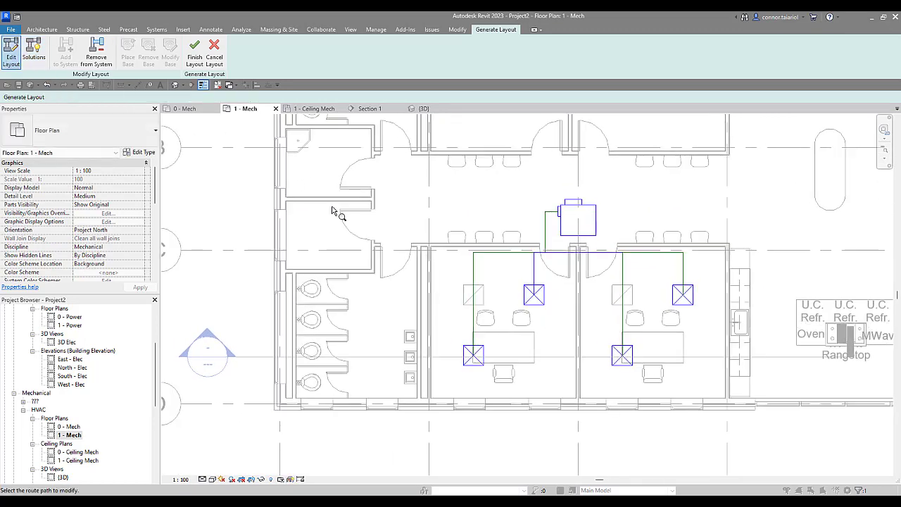
click(473, 276)
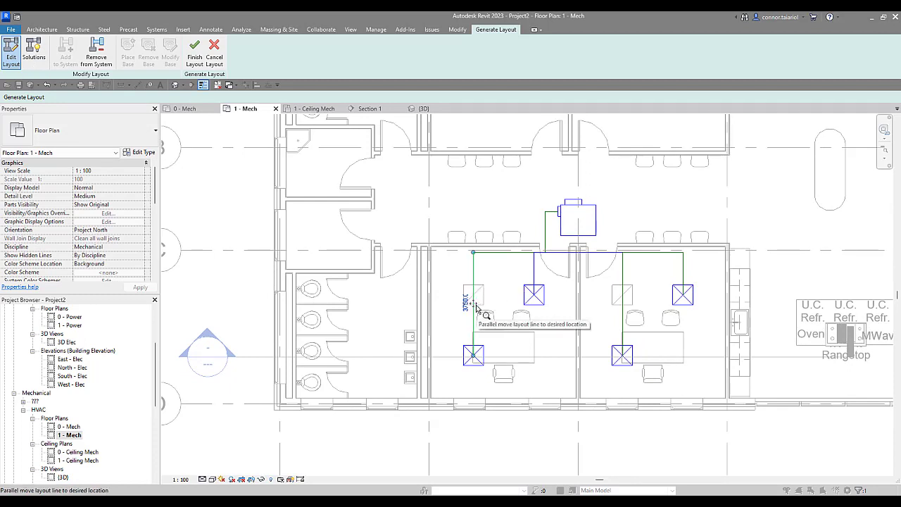
click(532, 270)
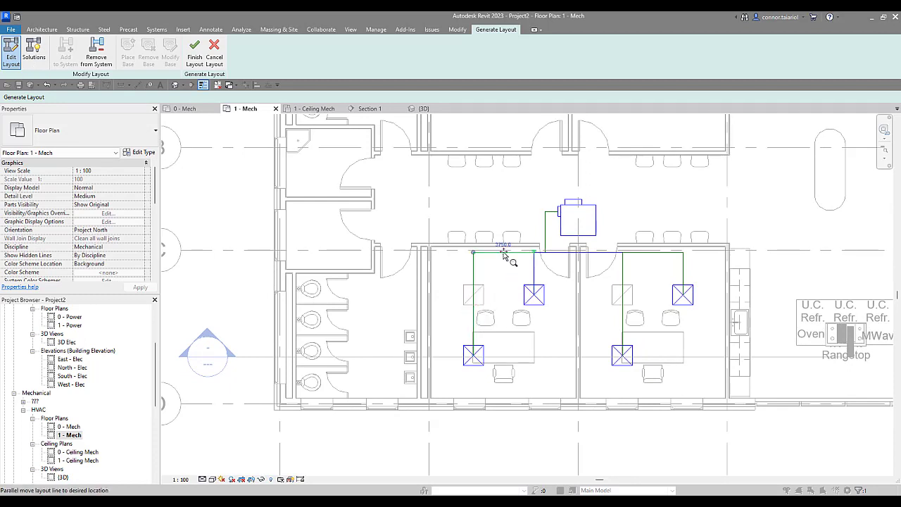
click(594, 261)
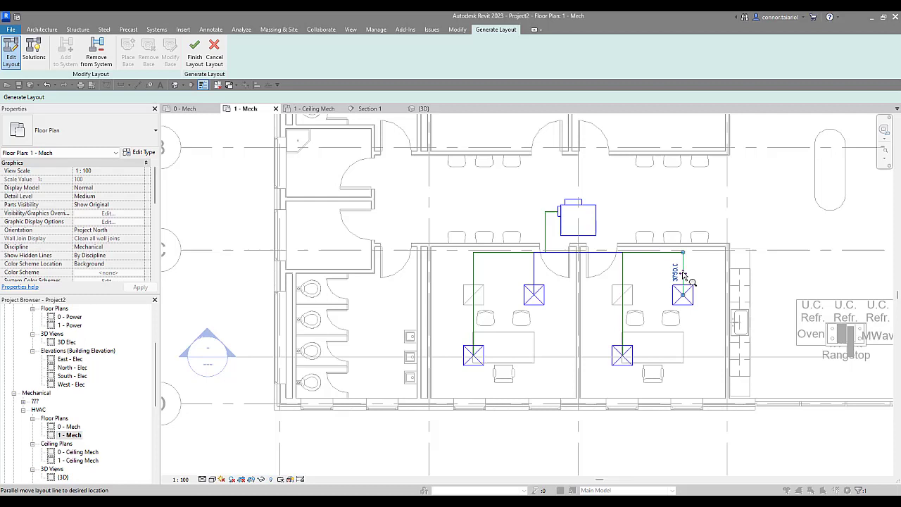
drag(682, 274, 656, 278)
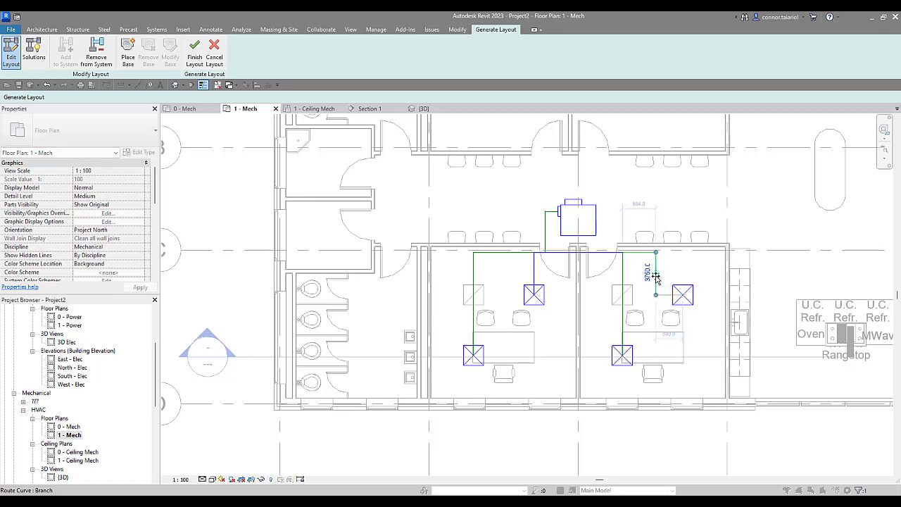
- Test new positions for the left and right branch lines, then undo the last two changes
click(475, 306)
drag(475, 306, 510, 308)
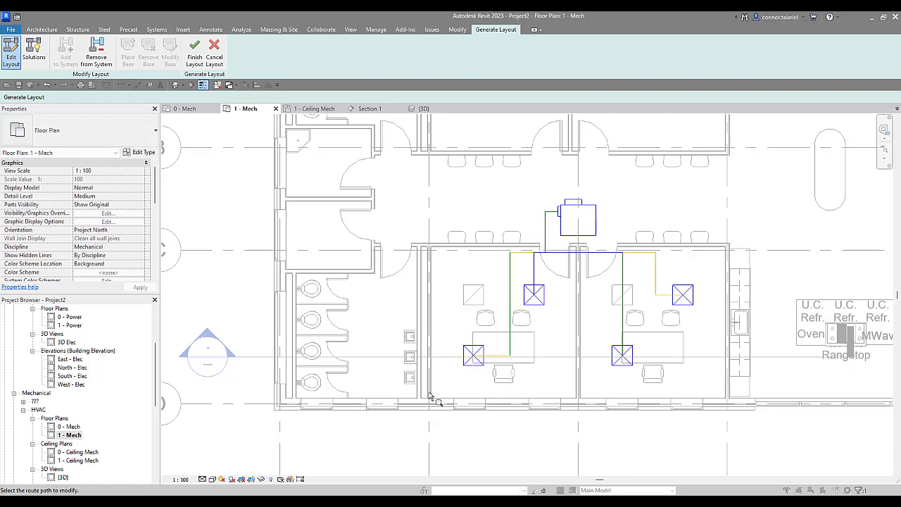
click(533, 271)
drag(514, 325, 473, 303)
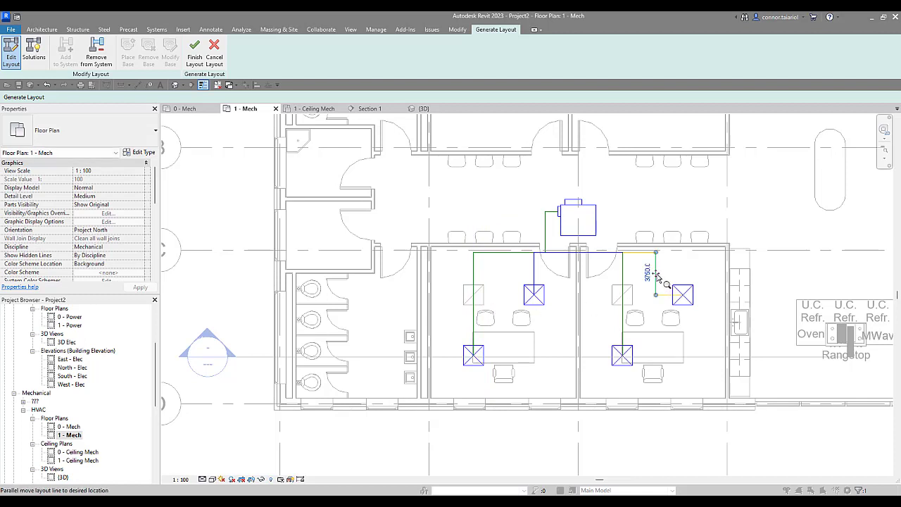
drag(658, 283, 683, 275)
click(624, 330)
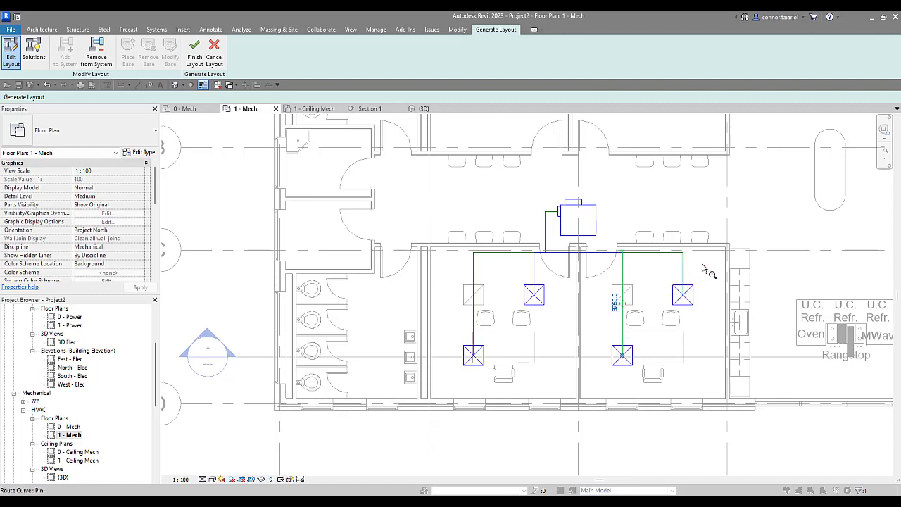
key(ctrl+z)
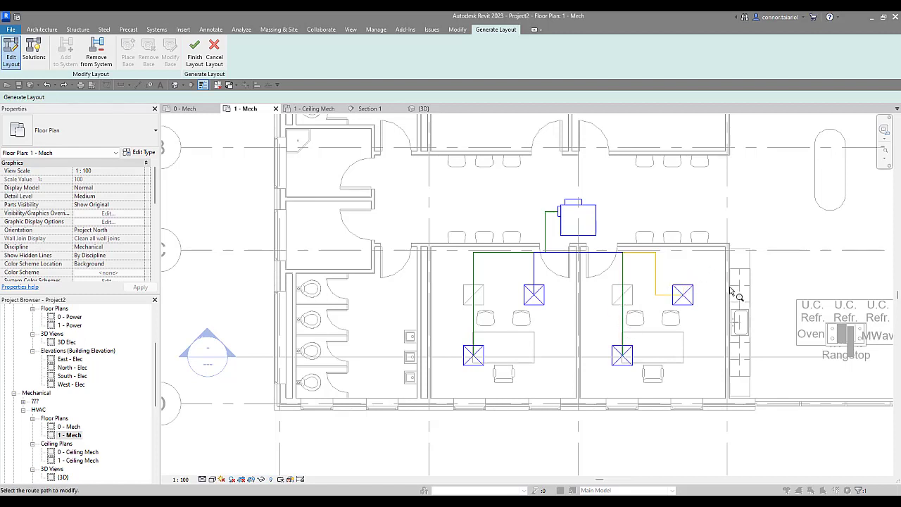
key(ctrl+z)
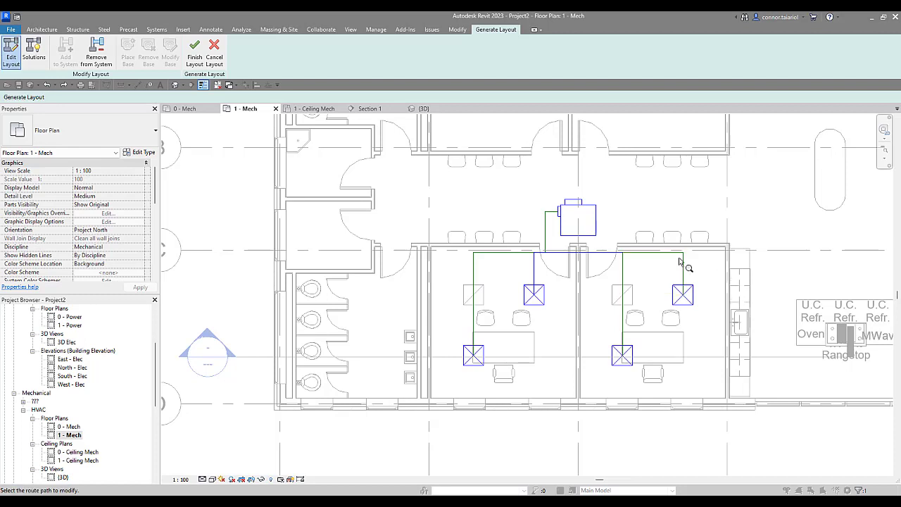
click(626, 279)
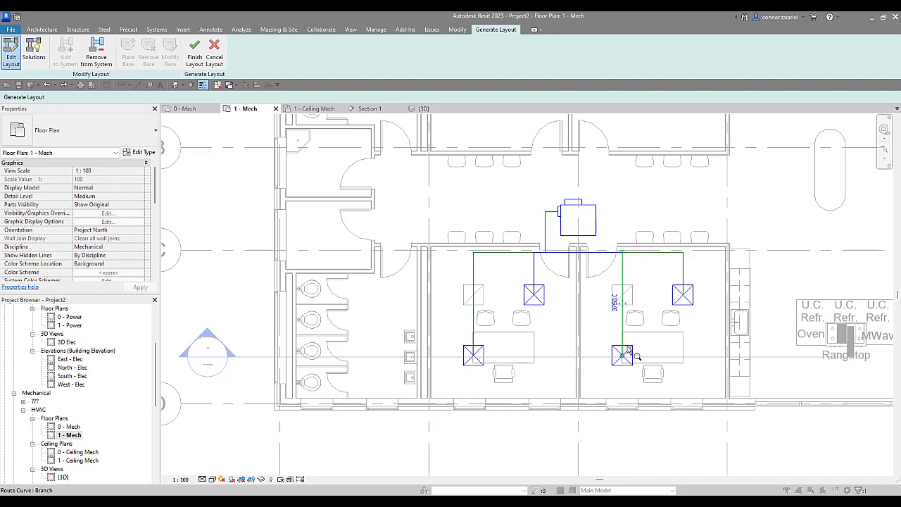
click(10, 56)
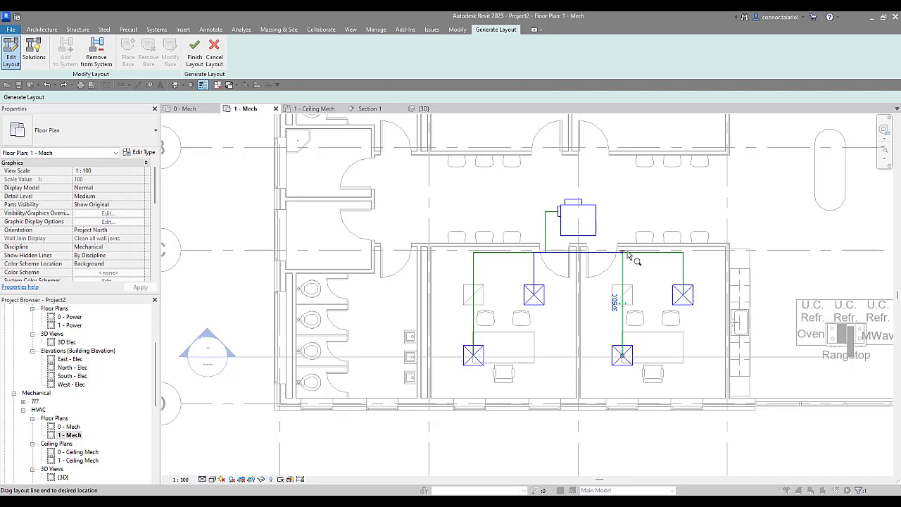
click(682, 275)
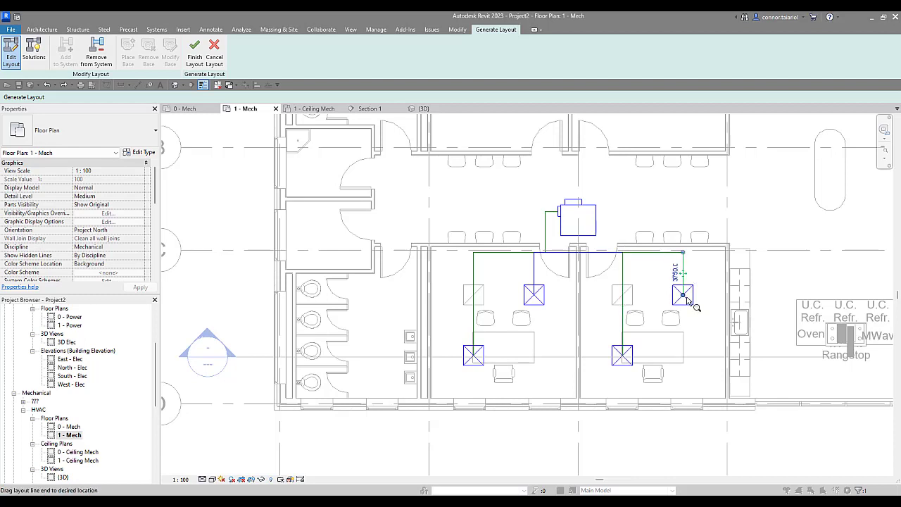
drag(683, 254, 682, 270)
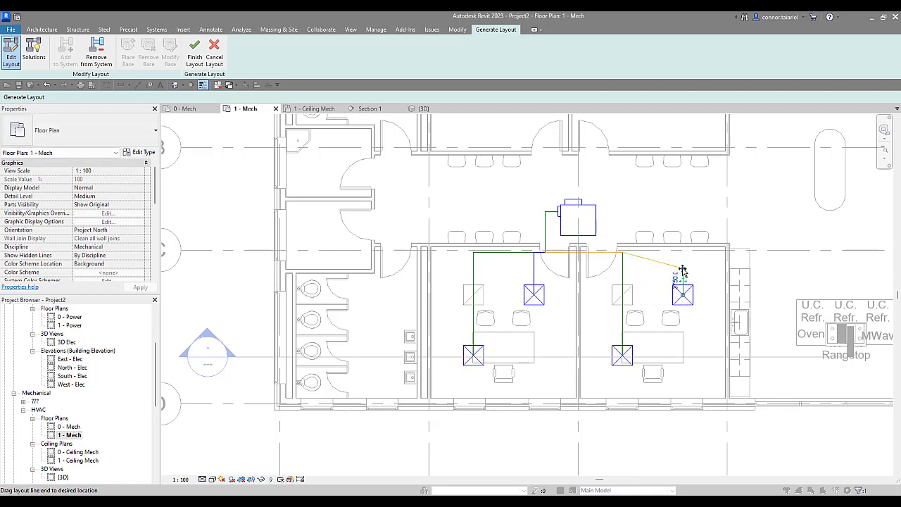
drag(681, 269, 683, 252)
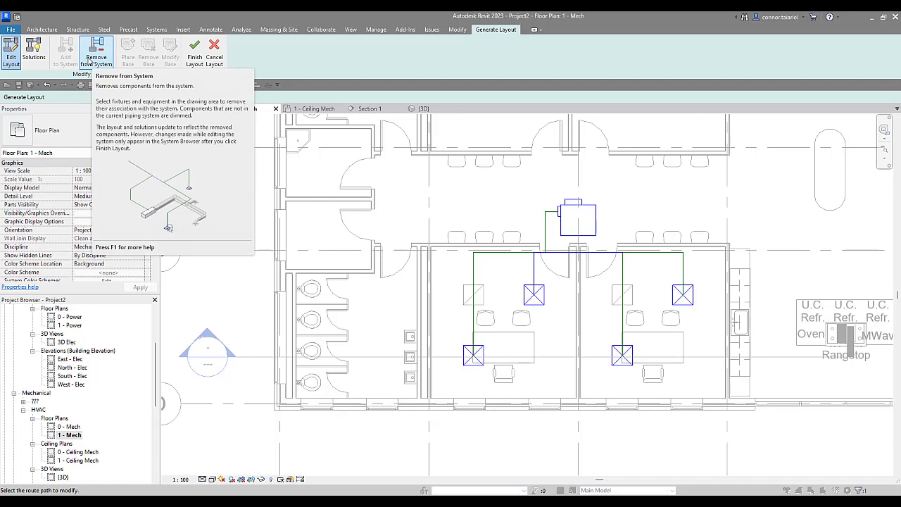
- Remove the bottom-left diffuser from the layout, re-add it, and review the layout solution types
click(88, 61)
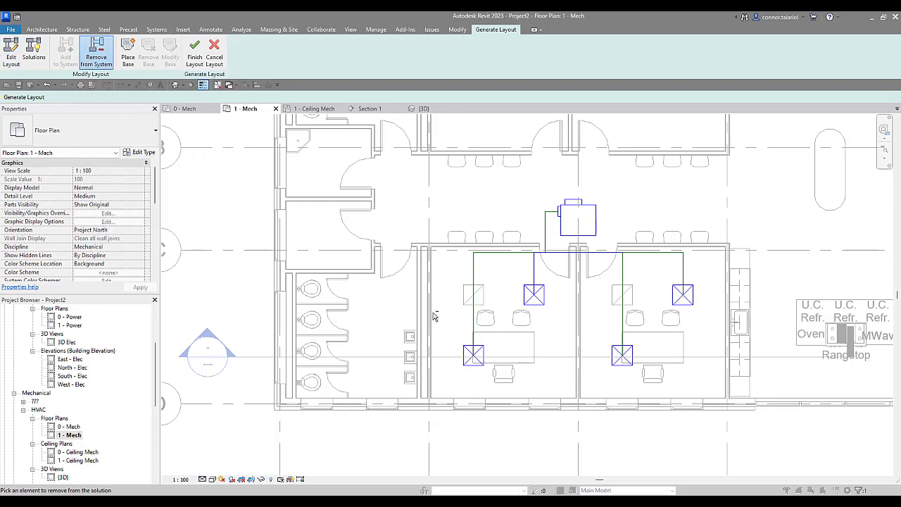
click(474, 359)
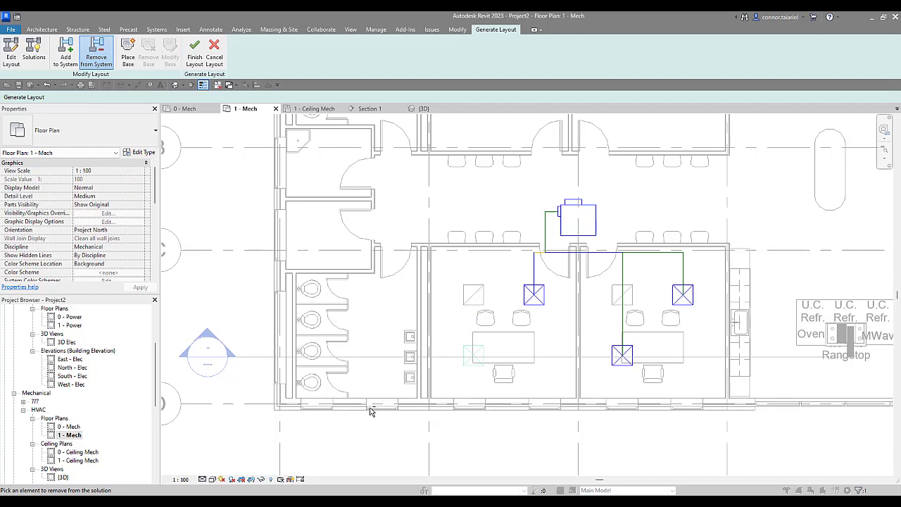
click(66, 56)
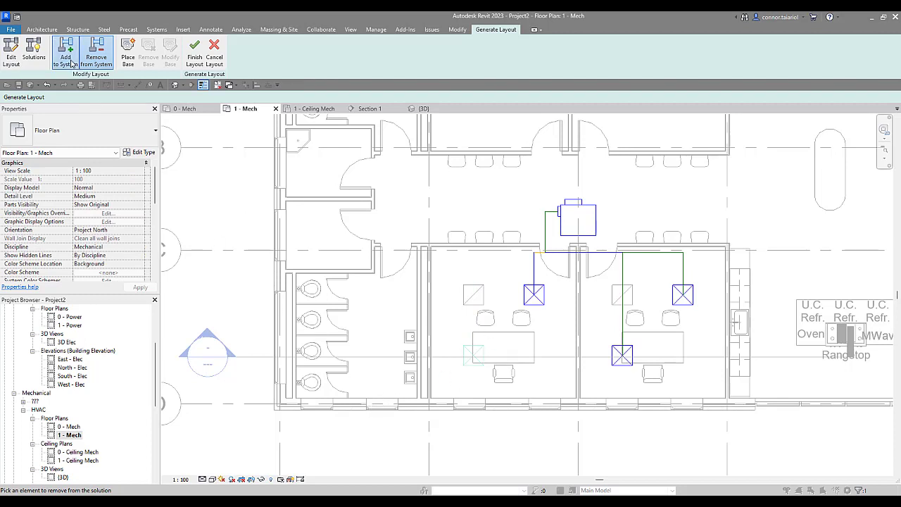
click(473, 355)
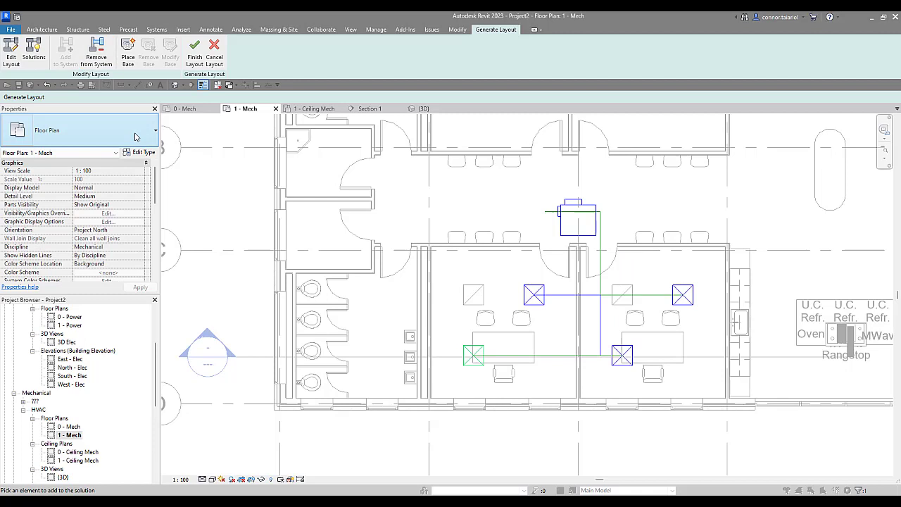
click(33, 52)
click(139, 99)
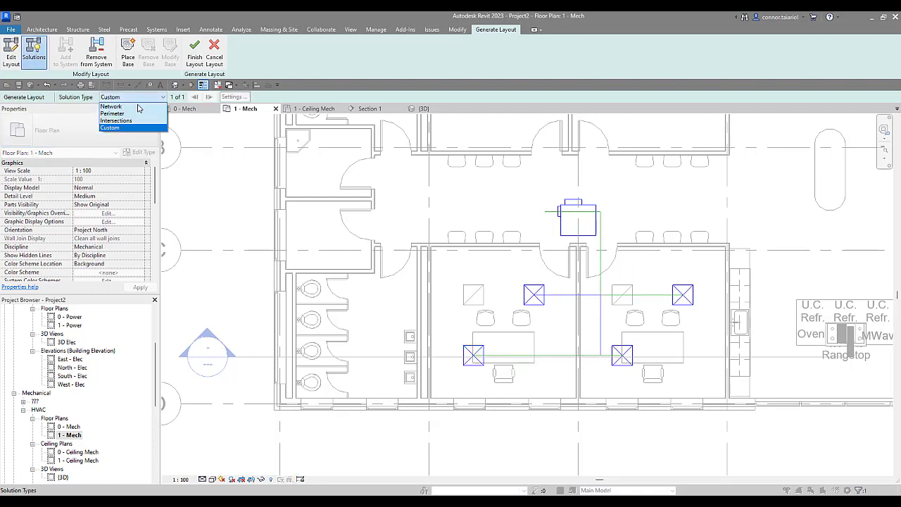
- Switch the generated layout back to the Network solution type
click(116, 111)
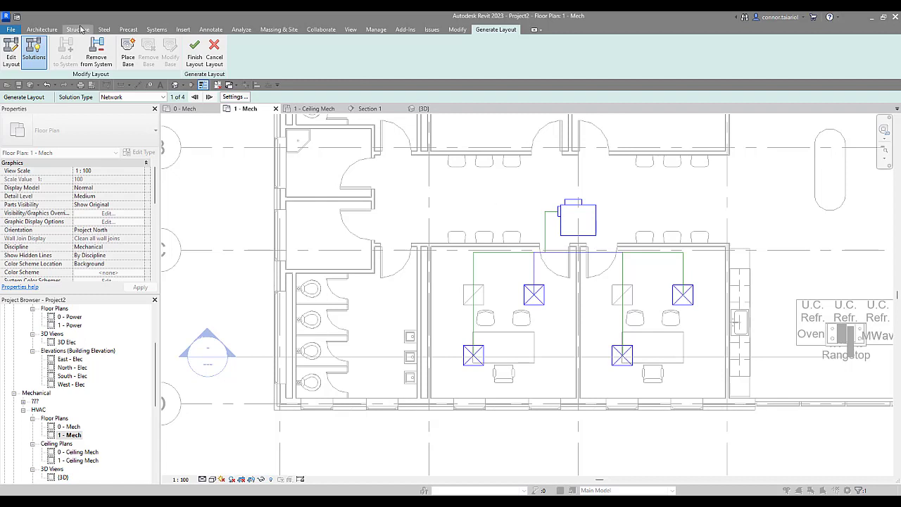
- Place a temporary layout base, check the duct shape choices unchanged, then remove the base
click(415, 198)
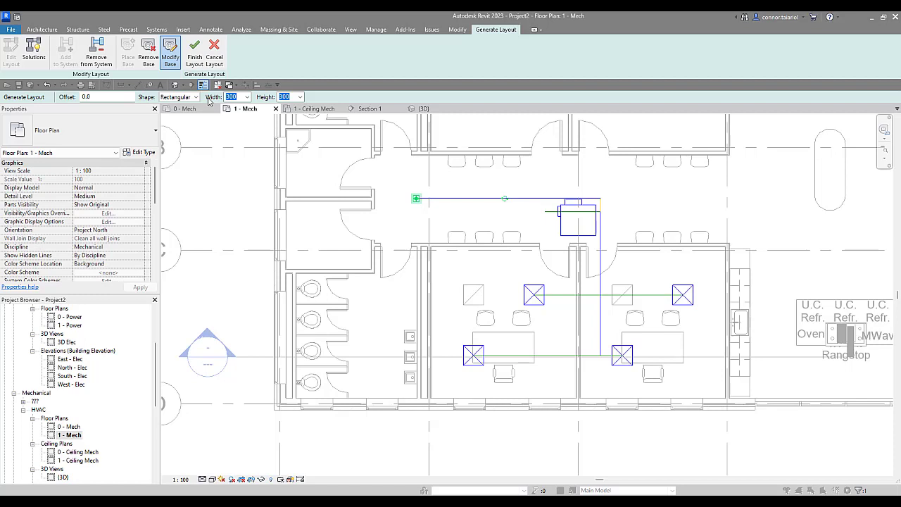
click(190, 97)
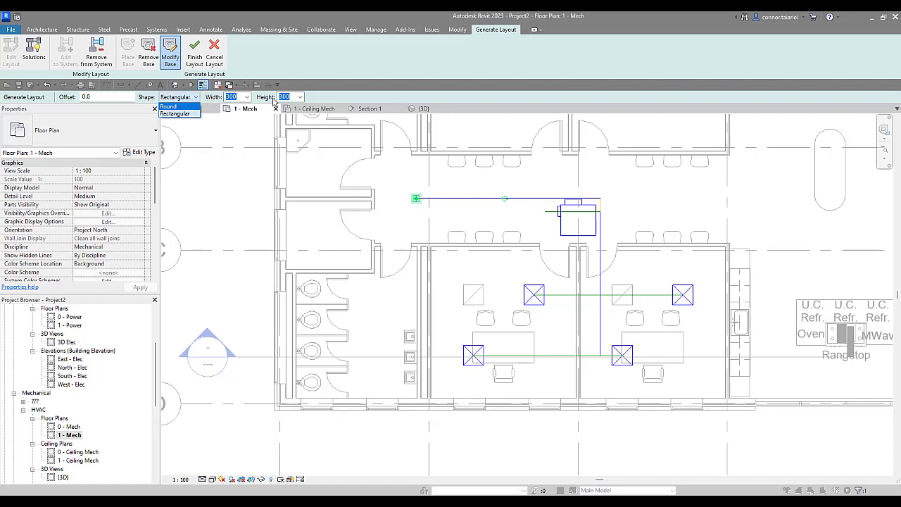
click(149, 66)
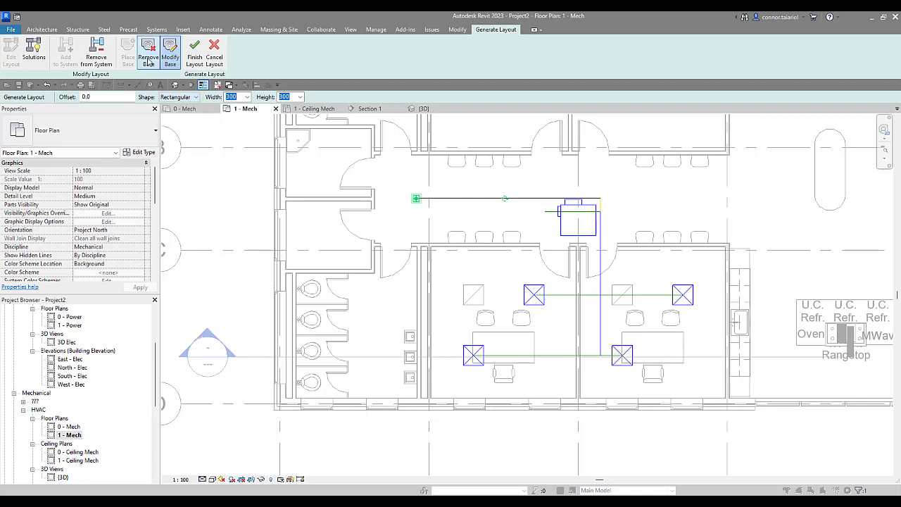
click(149, 62)
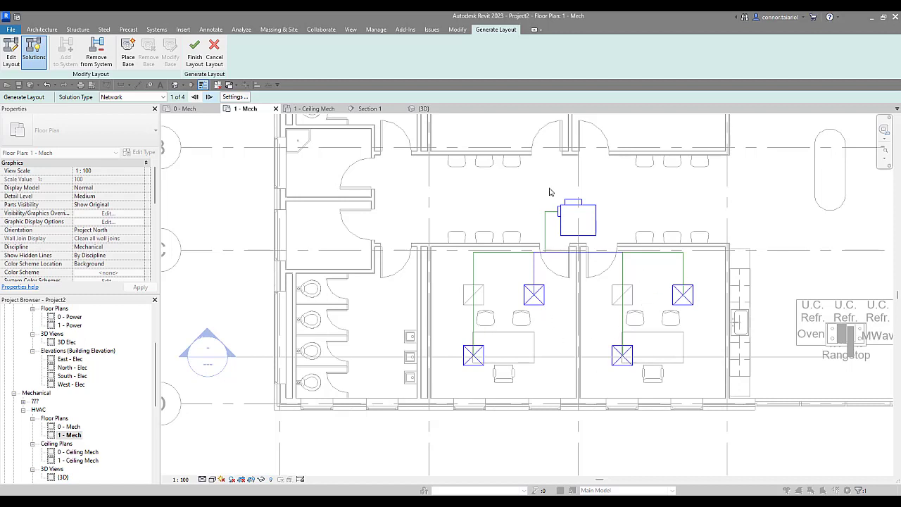
- Accept the duct conversion settings after reviewing Branch, and finish the layout to create ductwork
click(235, 97)
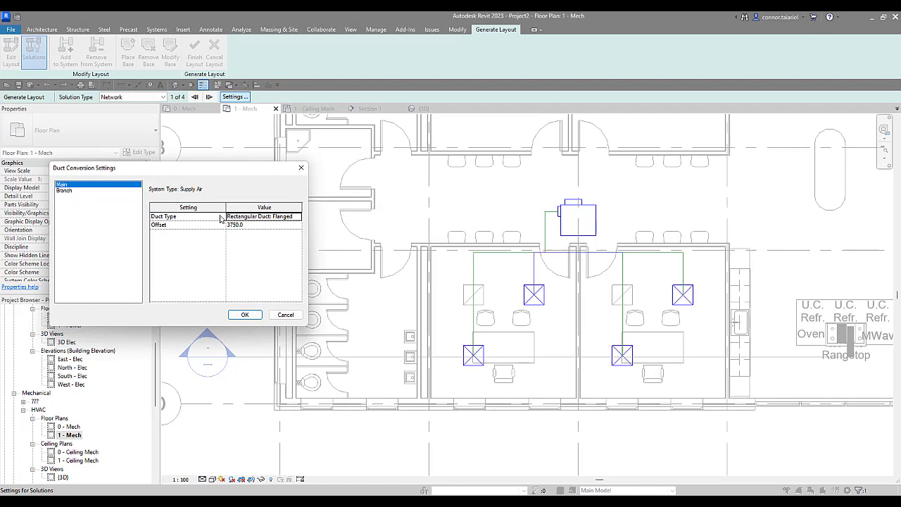
click(95, 191)
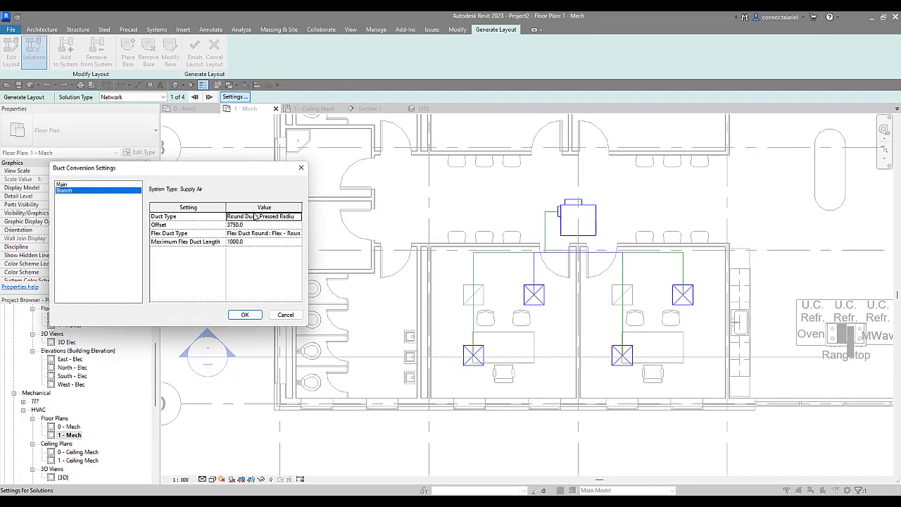
click(245, 315)
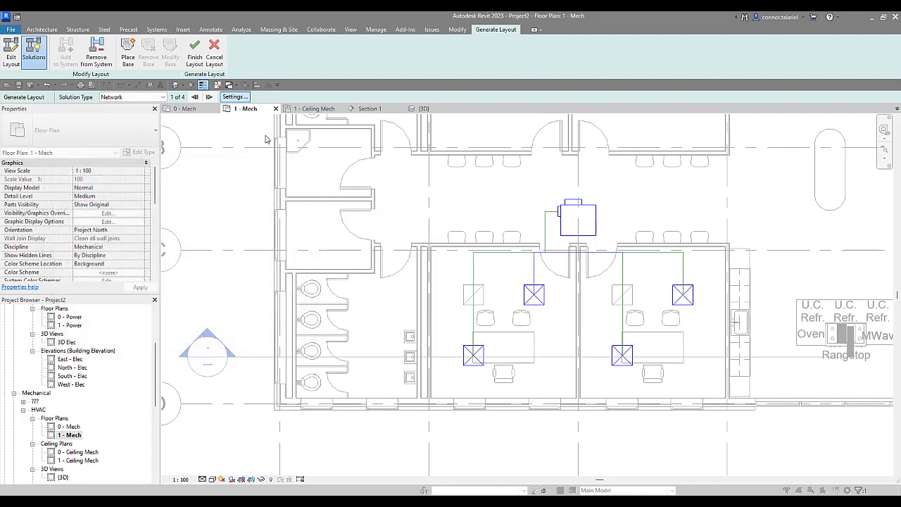
click(194, 57)
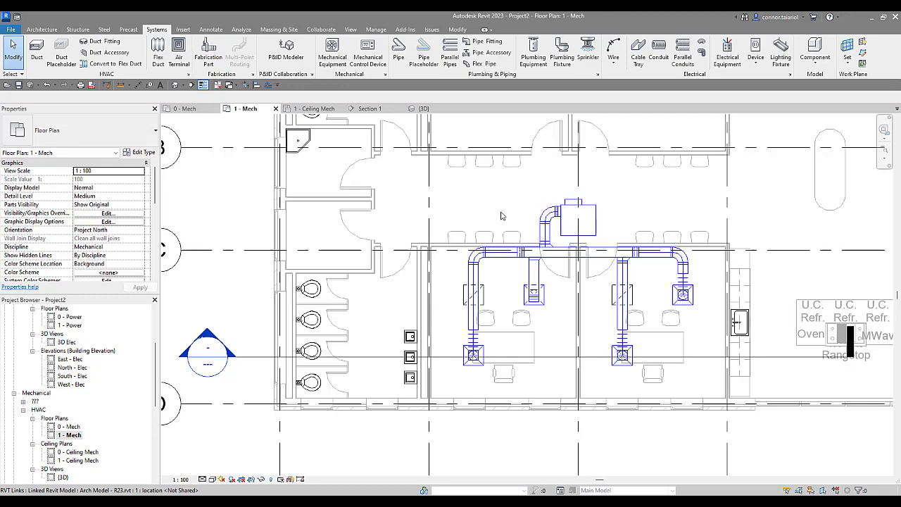
- Inspect the generated supply ductwork in the 3D view, then return to the 1 - Ceiling Mech plan
middle_drag(617, 341, 544, 362)
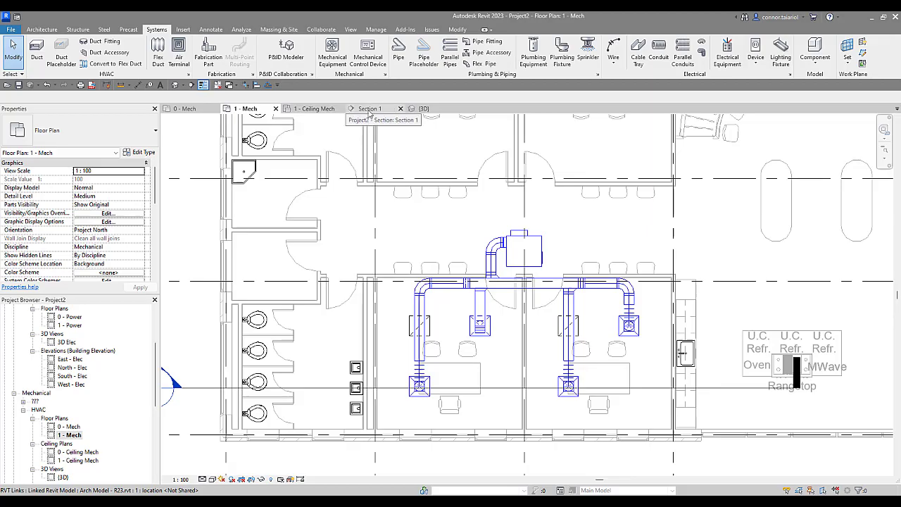
click(422, 109)
shift+middle_drag(568, 343, 335, 304)
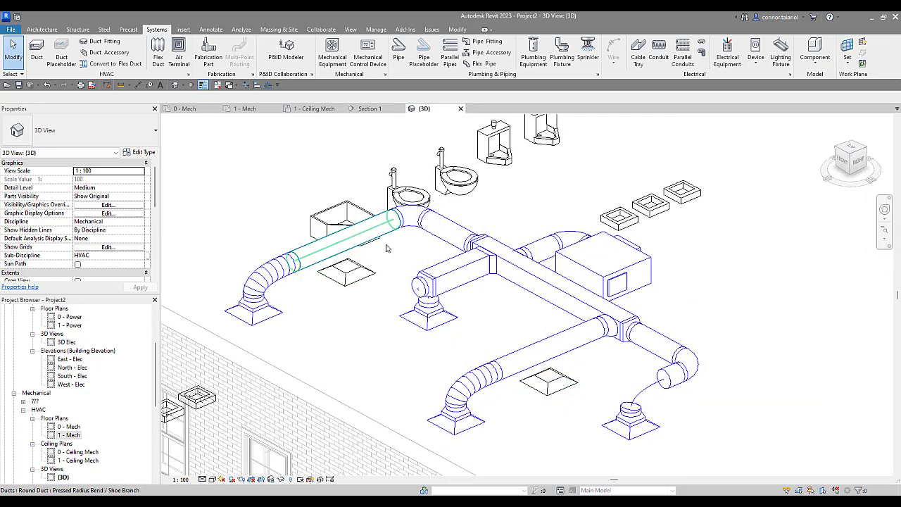
scroll(462, 282, up, 4)
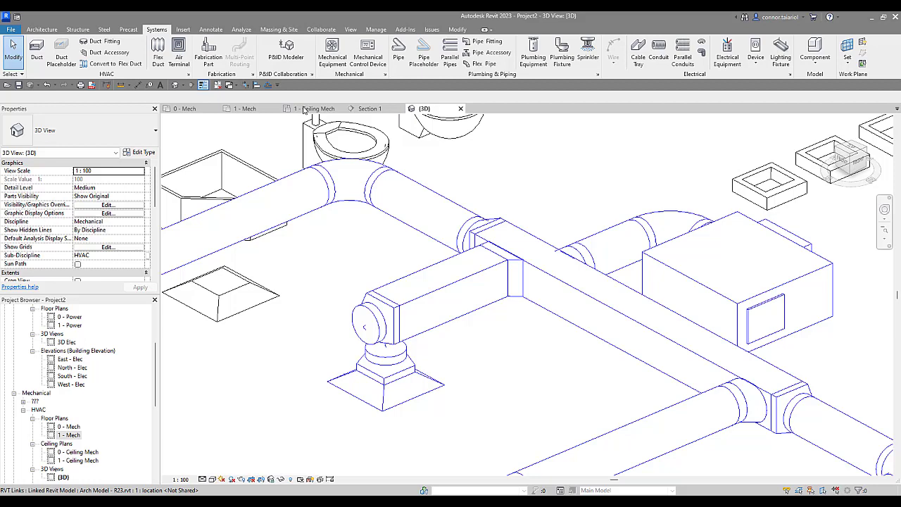
click(304, 110)
- Zoom in on the ceiling plan ductwork and check the right branch's shoe fitting
scroll(492, 317, up, 3)
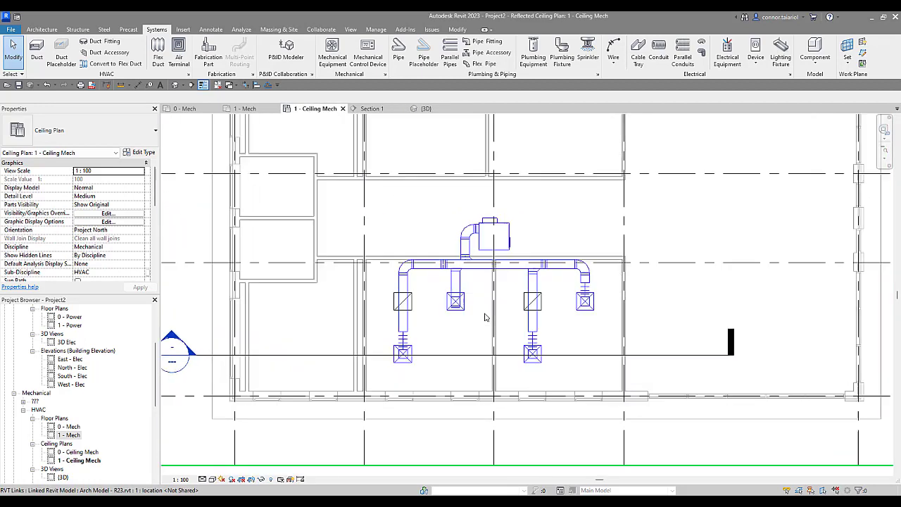
scroll(484, 317, up, 2)
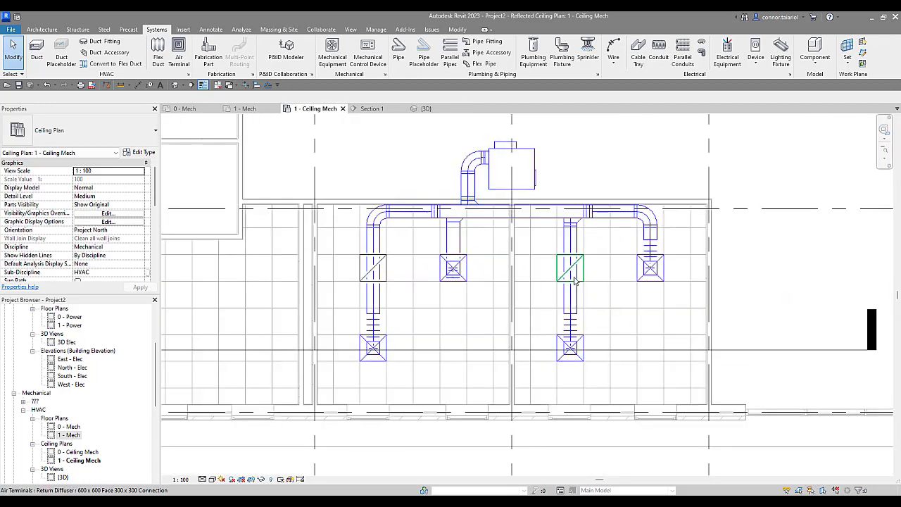
scroll(563, 303, down, 6)
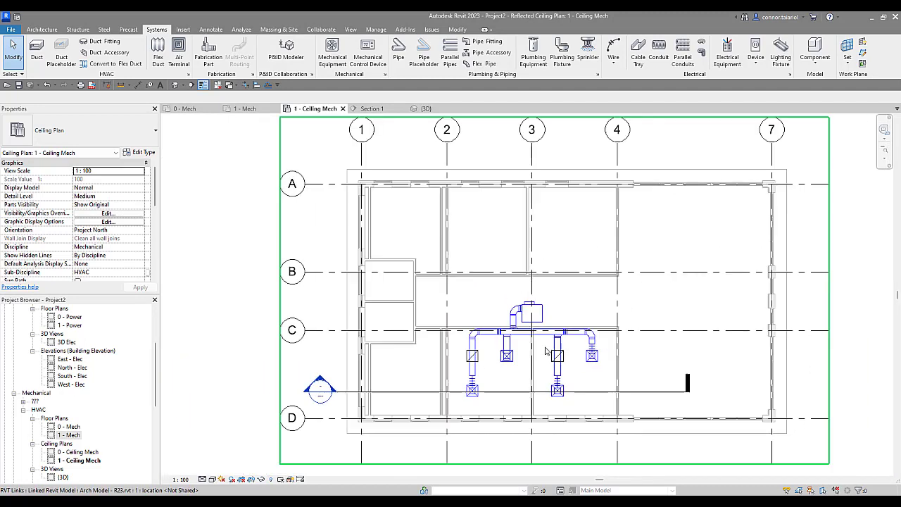
middle_drag(545, 350, 519, 344)
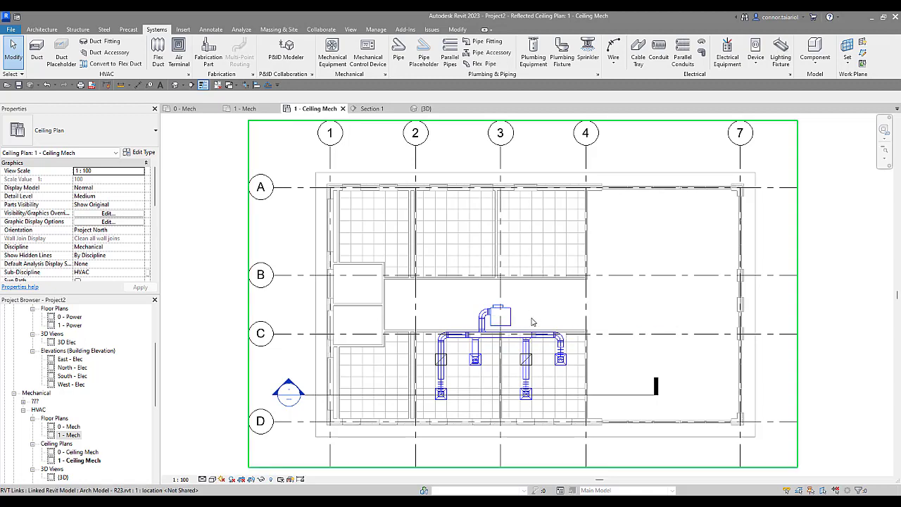
scroll(491, 394, up, 2)
middle_drag(491, 394, 500, 360)
scroll(538, 295, up, 3)
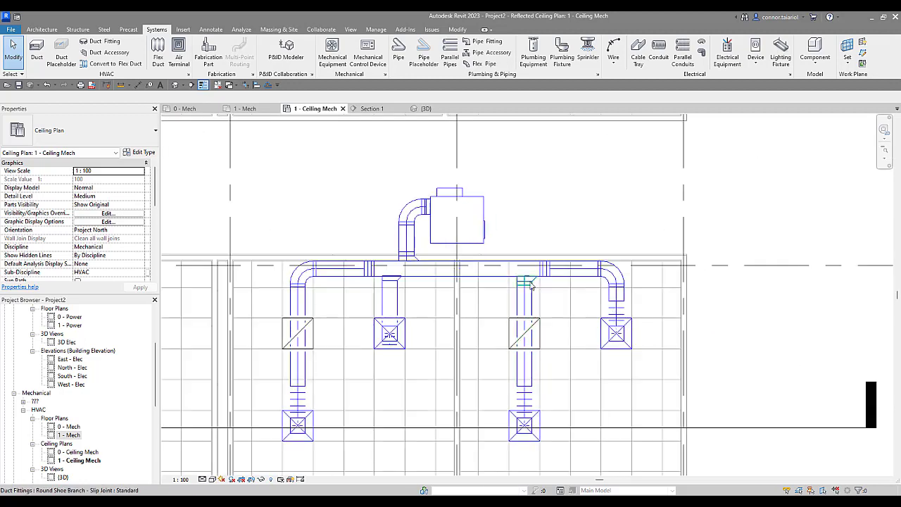
scroll(532, 283, up, 1)
click(525, 280)
scroll(495, 326, down, 1)
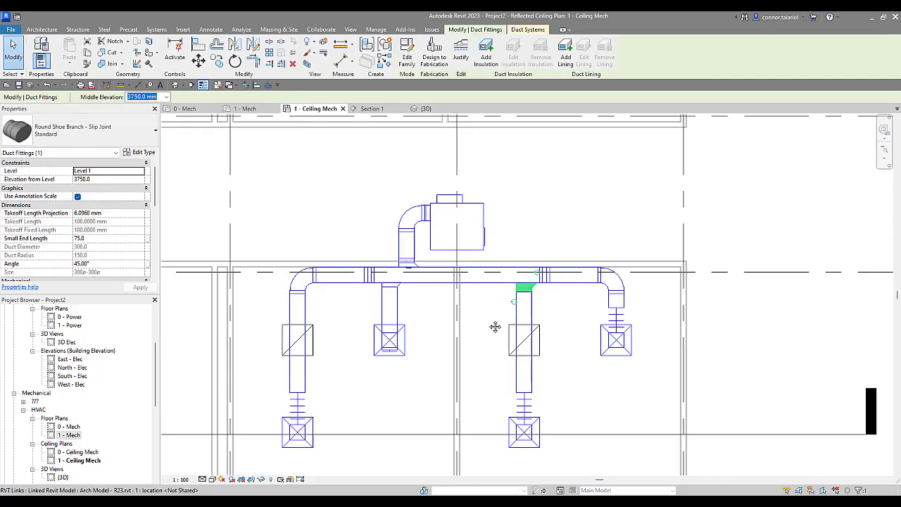
middle_drag(495, 326, 510, 288)
key(Escape)
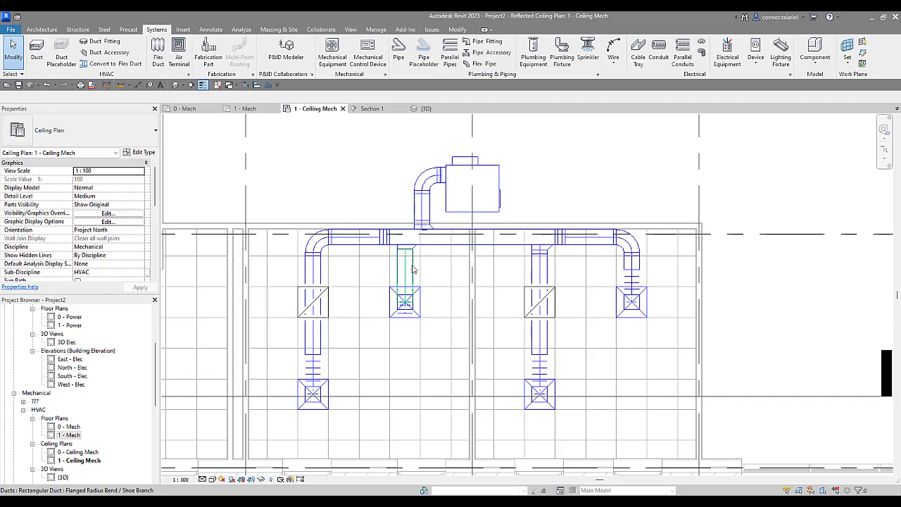
- Shift the left room's vertical branch duct sideways off the return diffuser
click(318, 335)
drag(318, 335, 351, 335)
key(Escape)
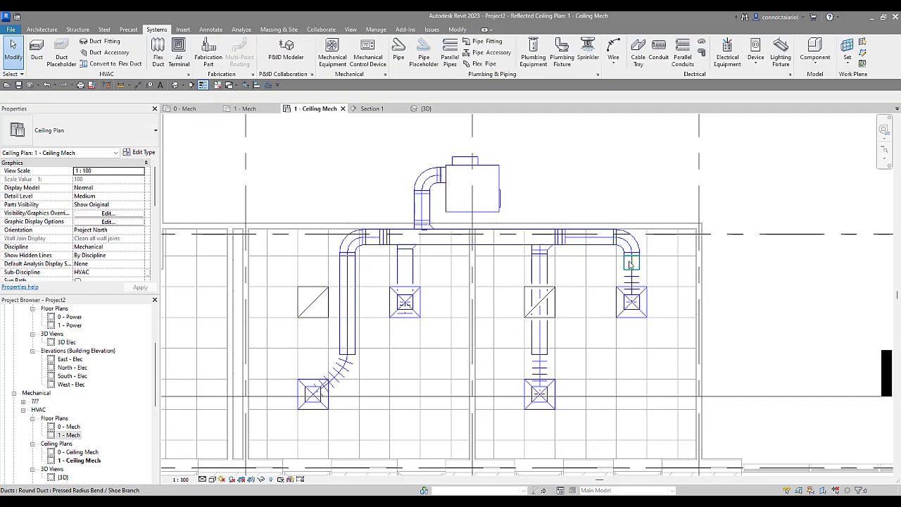
- Move the short duct above the right supply diffuser left so its flex run angles in
click(630, 264)
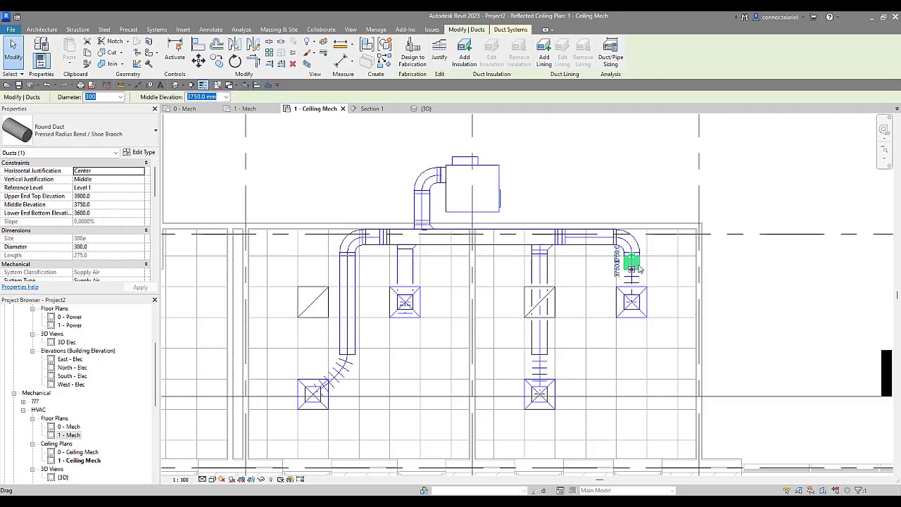
scroll(633, 265, up, 3)
drag(618, 261, 528, 258)
scroll(521, 298, down, 5)
scroll(533, 303, up, 2)
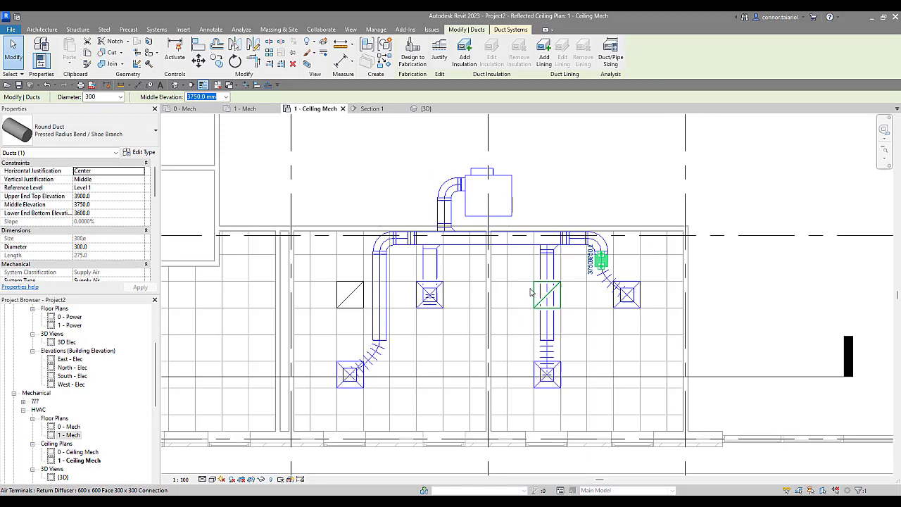
scroll(509, 275, down, 3)
scroll(570, 255, up, 2)
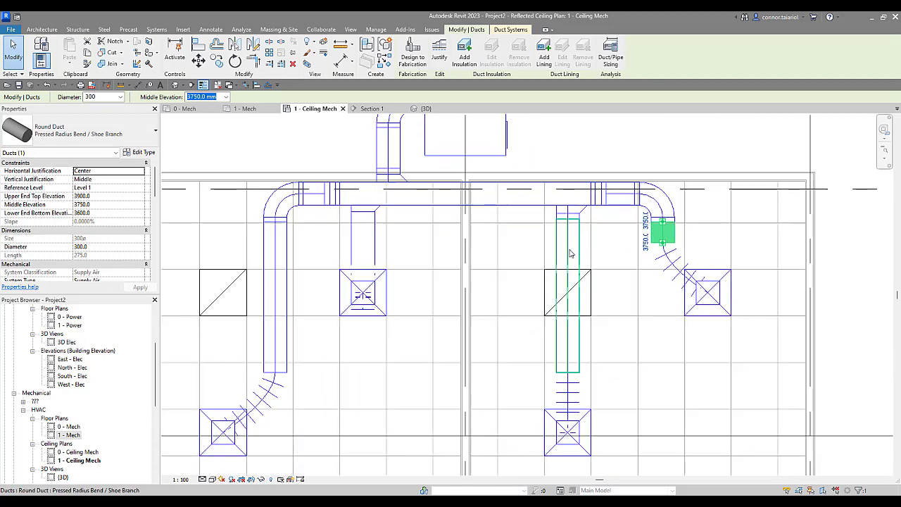
- Move the right room's vertical branch duct left, clear of the return diffuser
click(567, 257)
drag(567, 257, 516, 246)
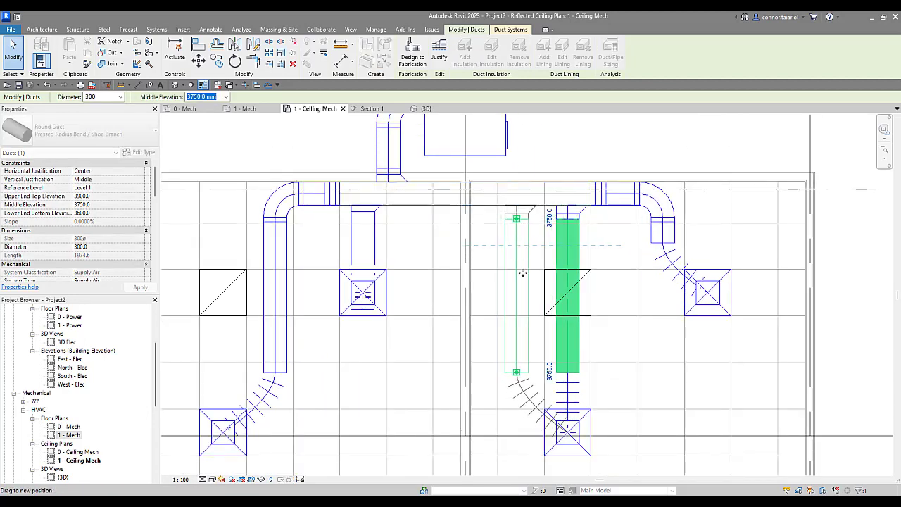
scroll(517, 250, down, 3)
key(Escape)
click(578, 292)
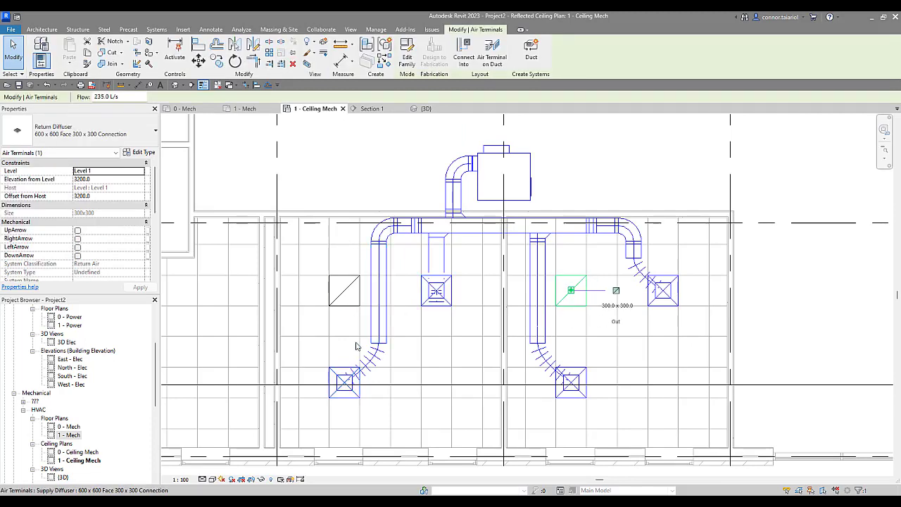
key(Escape)
scroll(436, 354, down, 2)
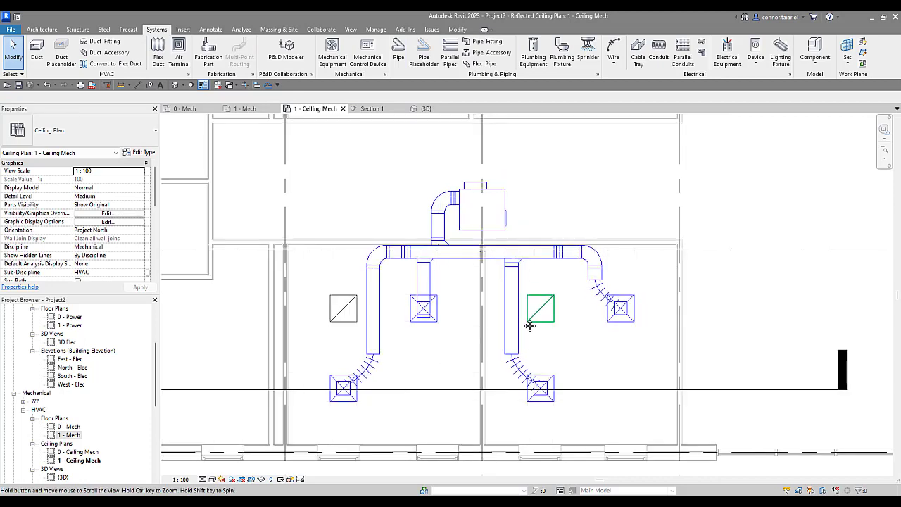
middle_drag(520, 350, 530, 332)
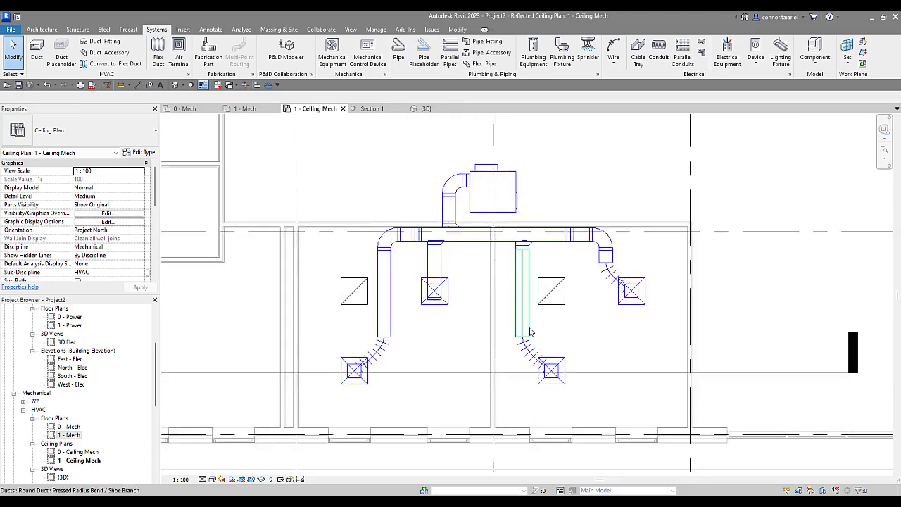
click(556, 307)
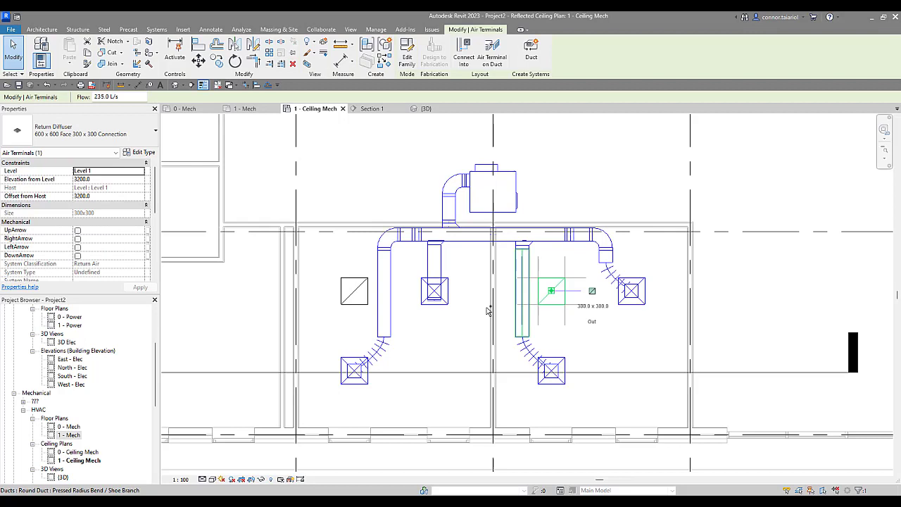
ctrl+click(368, 297)
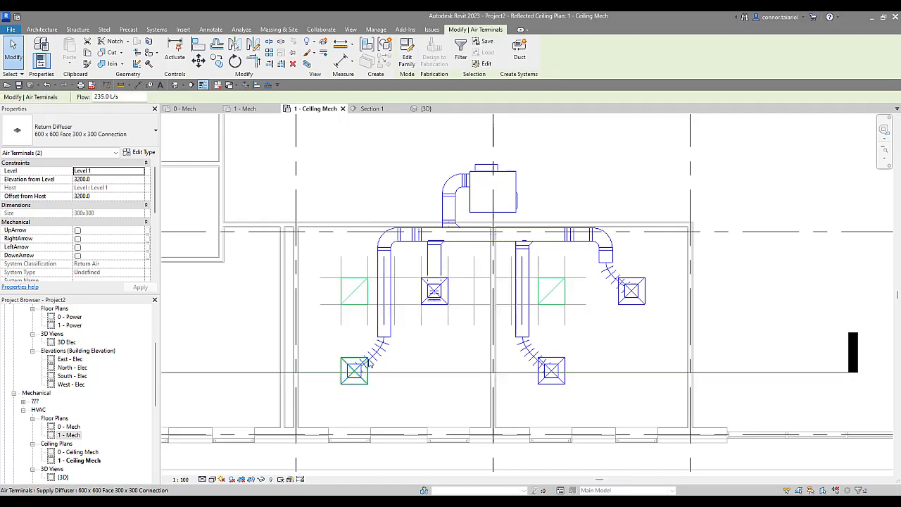
key(Escape)
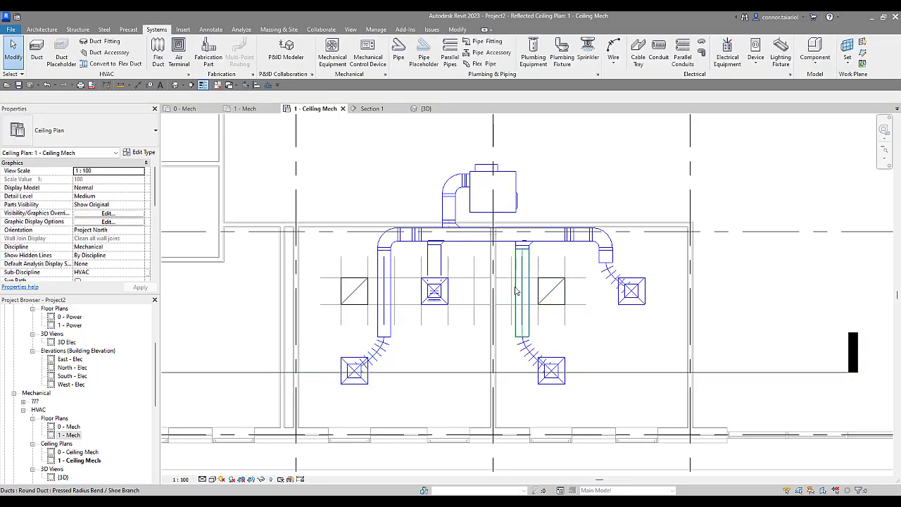
middle_drag(557, 314, 563, 307)
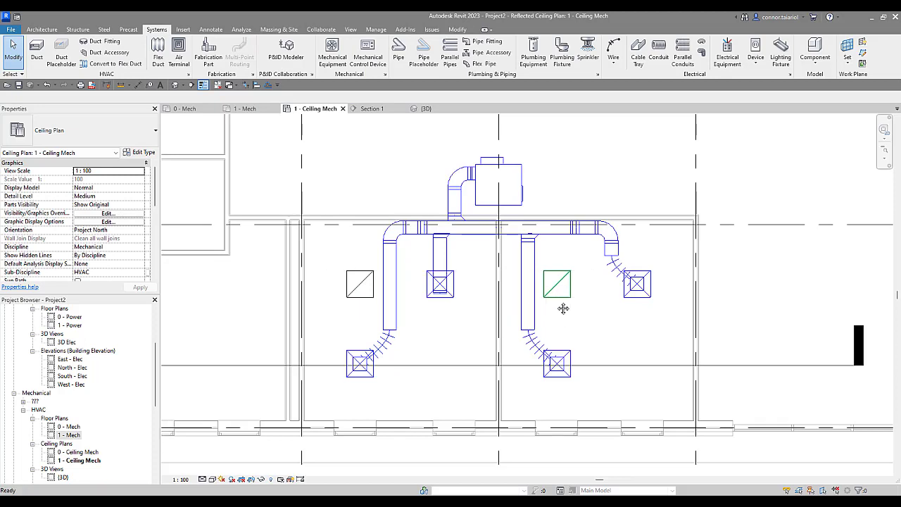